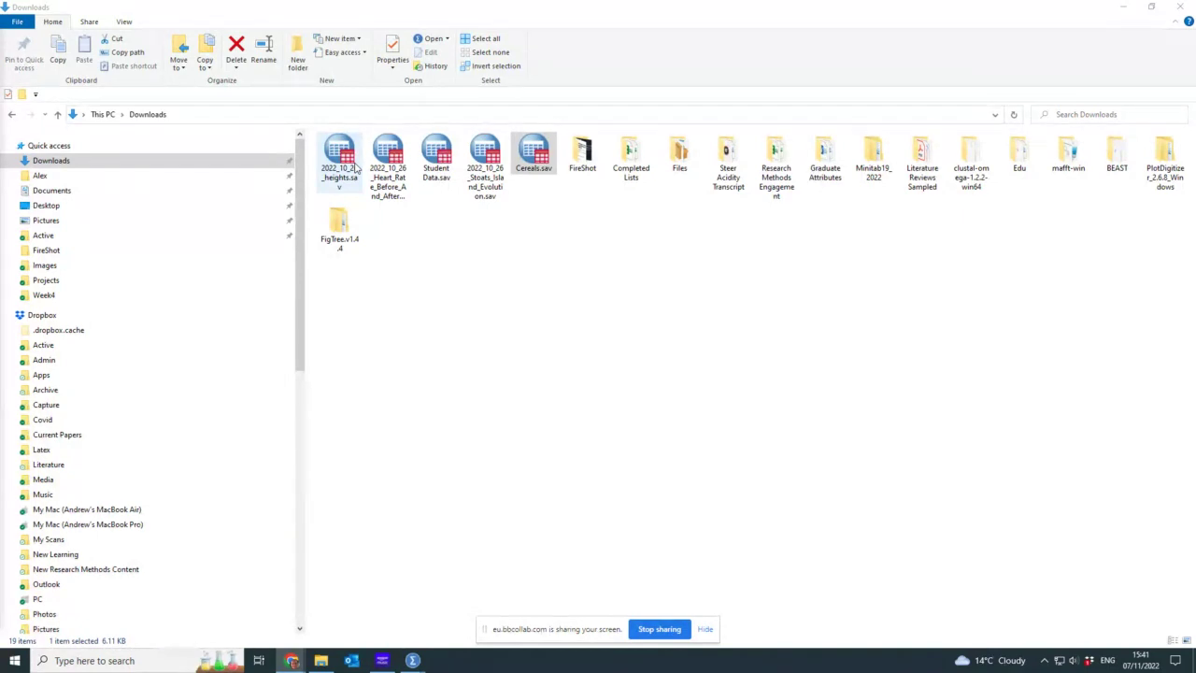
# Open 2022_10_26_heights.sav from the Downloads folder in SPSS
pyautogui.doubleClick(342, 152)
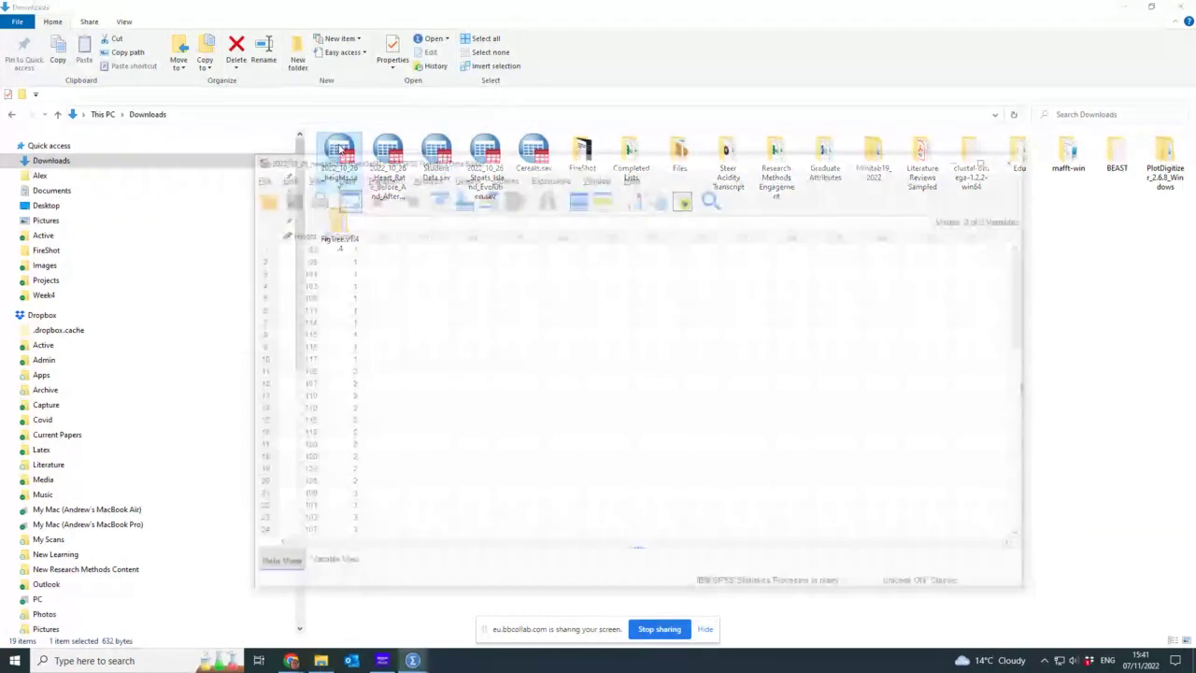
pyautogui.moveTo(528, 159); pyautogui.dragTo(487, 142)
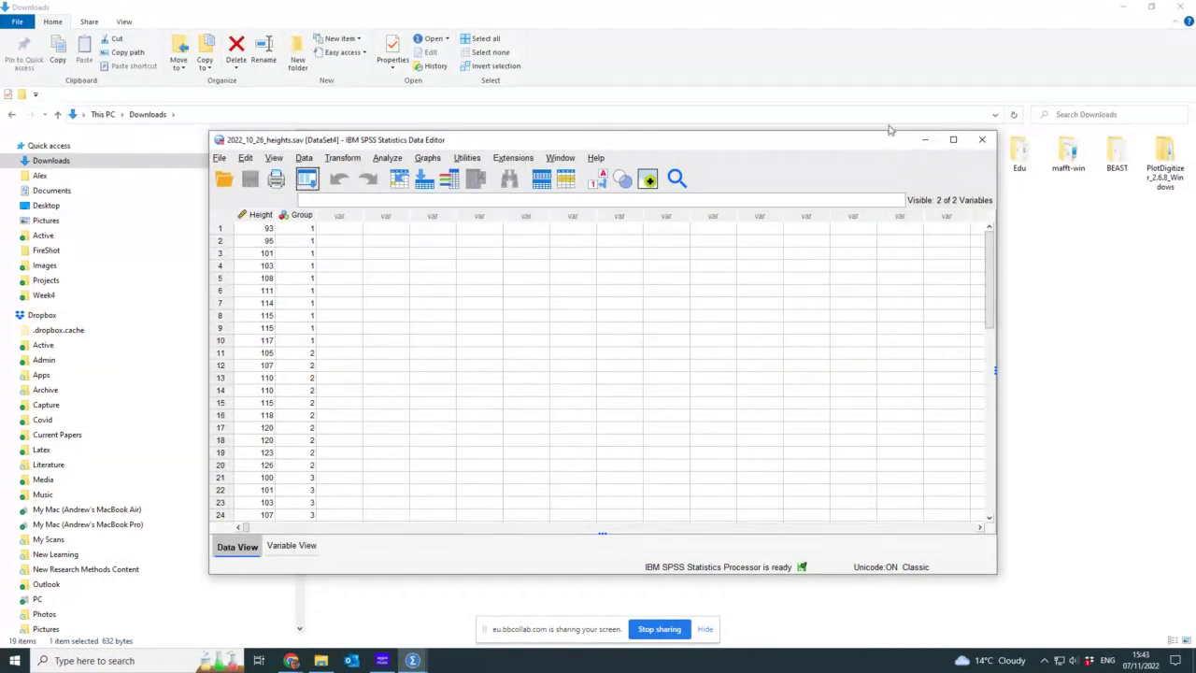
pyautogui.scroll(-4, 313, 434)
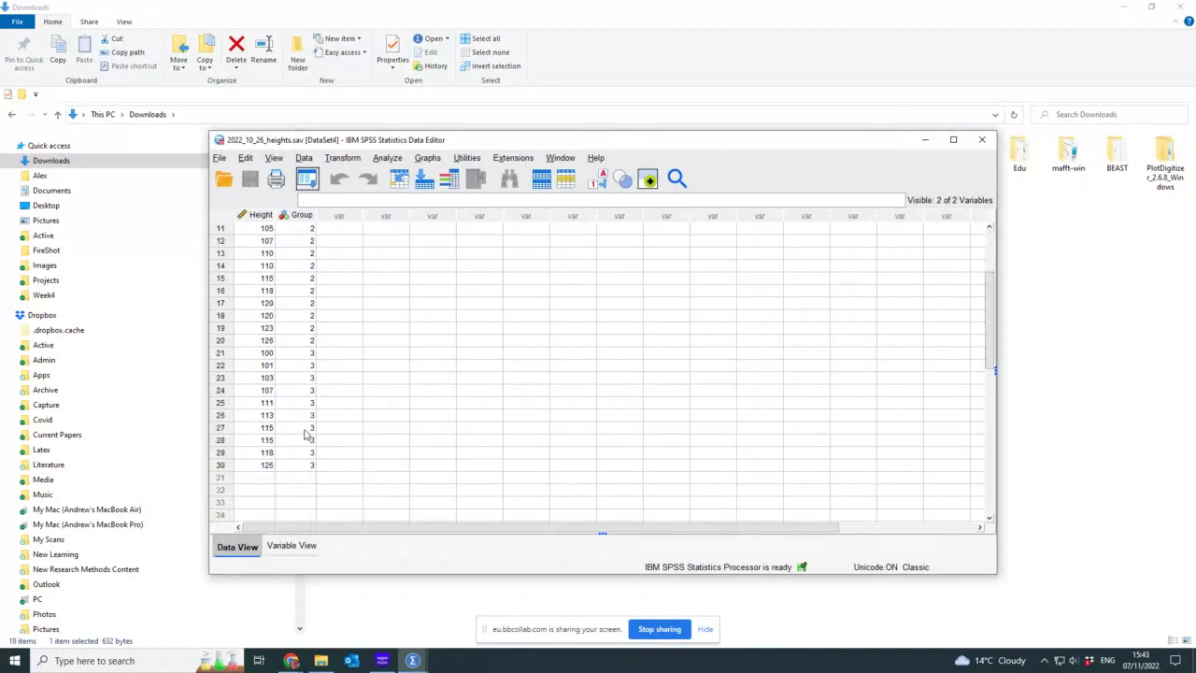
pyautogui.scroll(4, 306, 433)
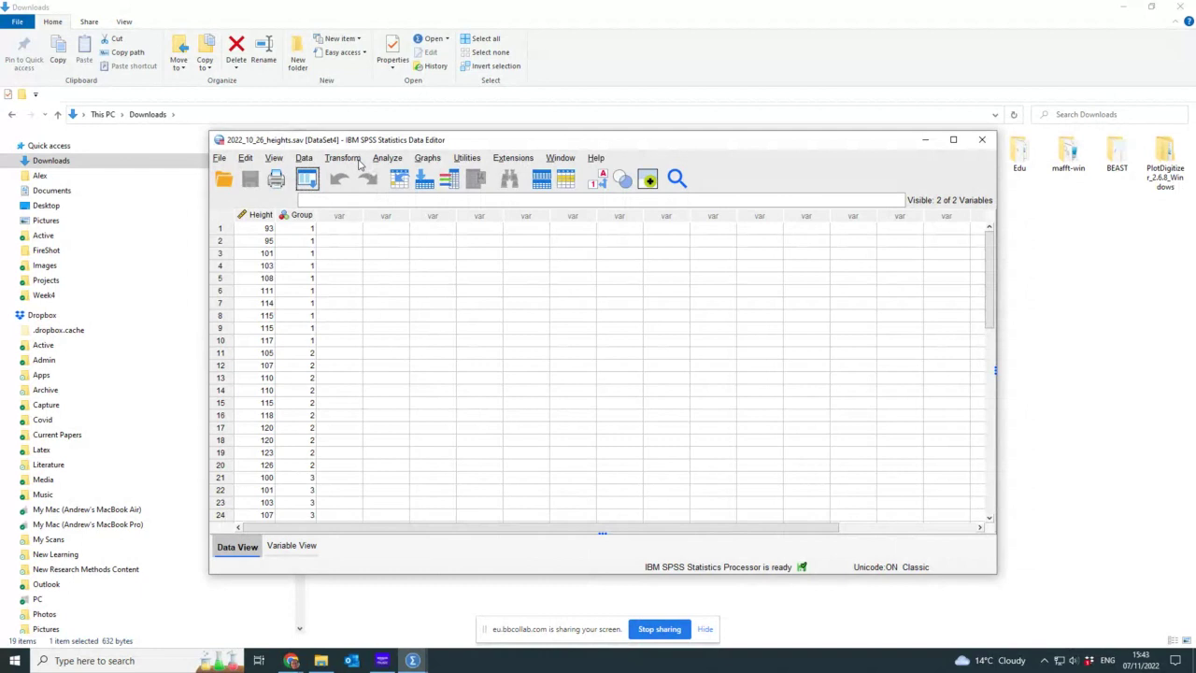
# Open the One-Way ANOVA dialog, discarding a first attempt that listed the wrong variables
pyautogui.click(354, 164)
pyautogui.moveTo(391, 164)
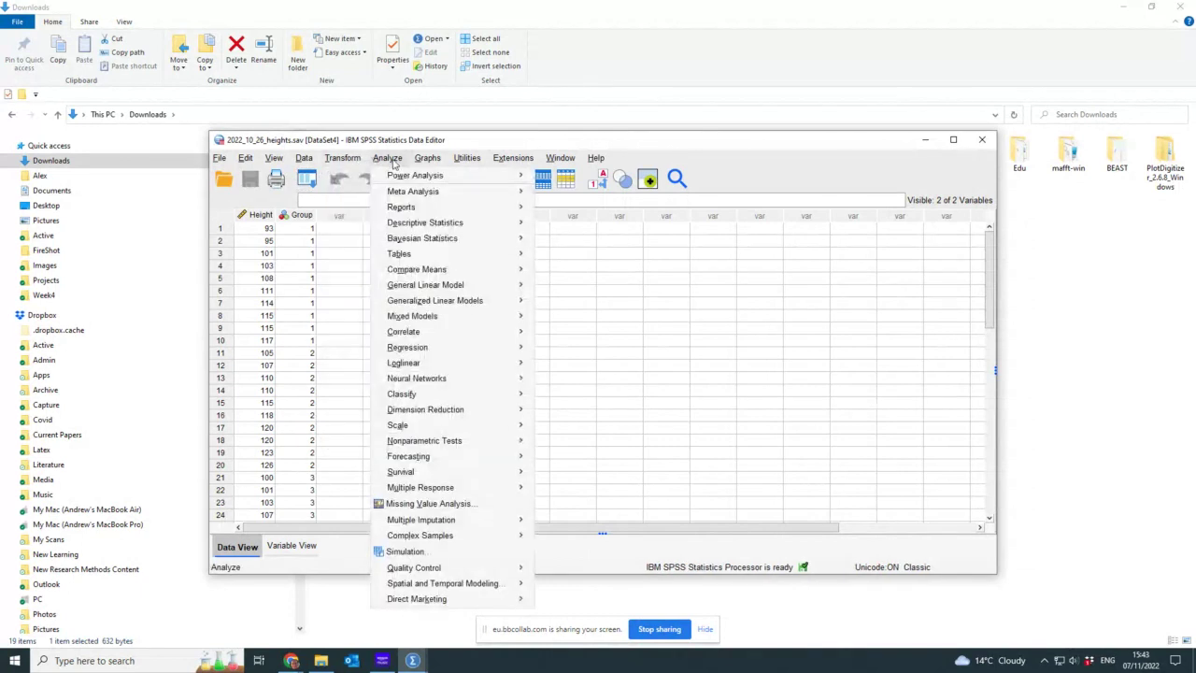
pyautogui.moveTo(427, 270)
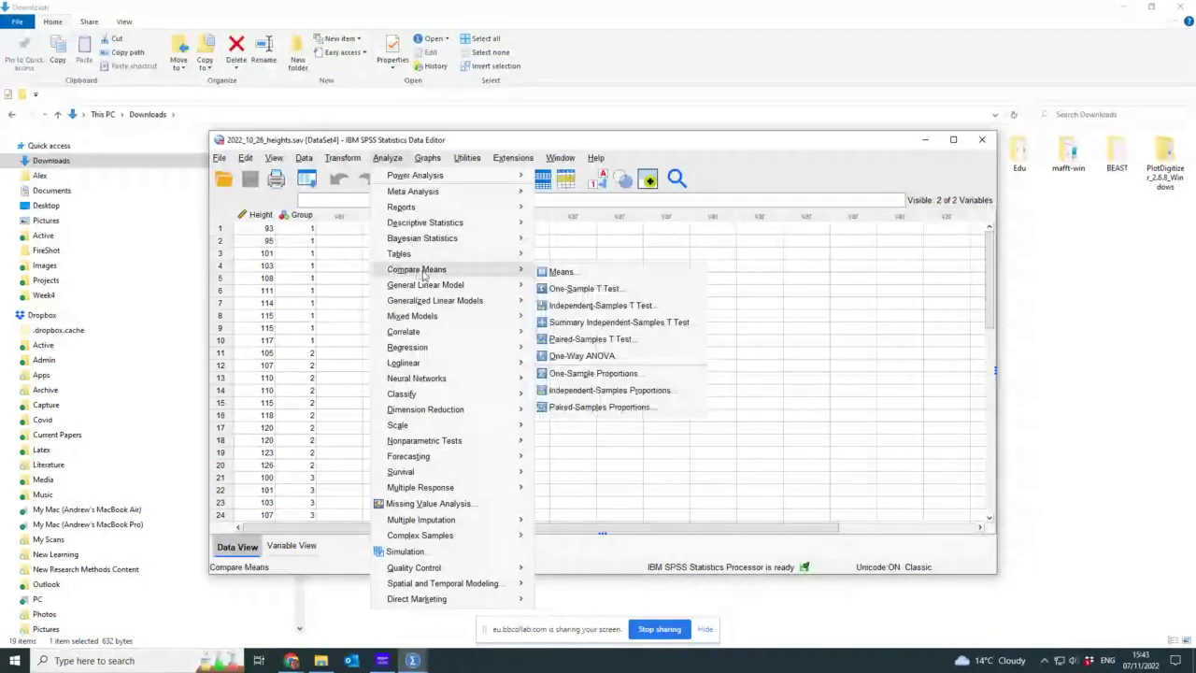
pyautogui.click(583, 356)
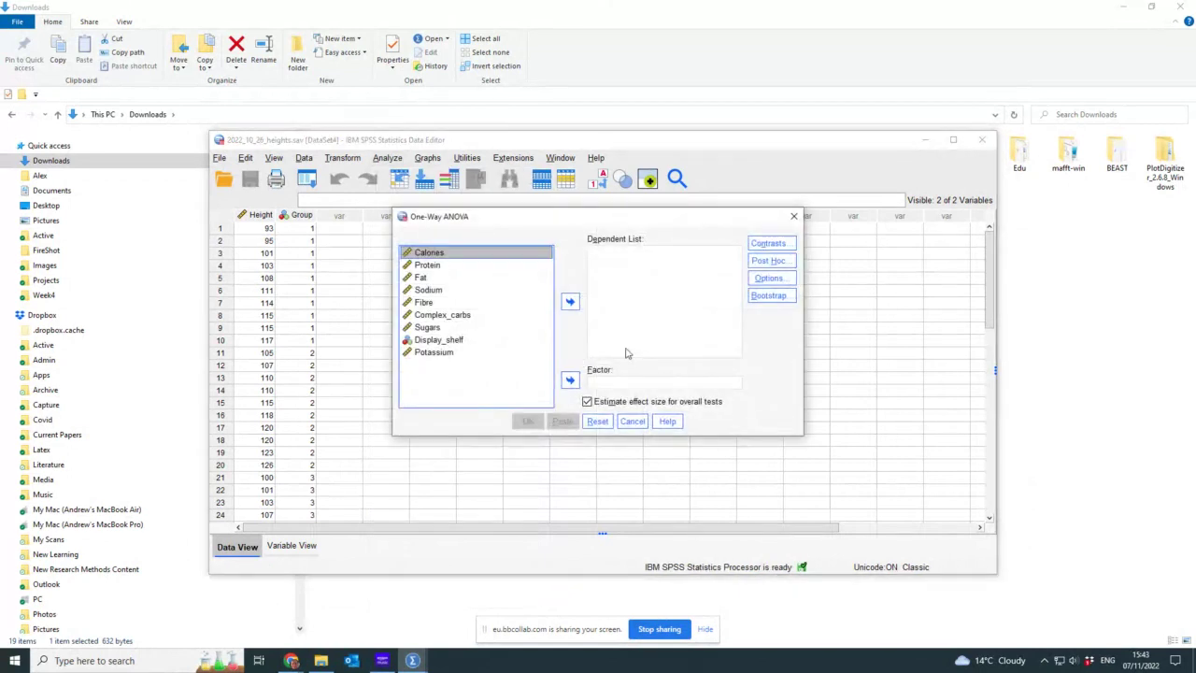
pyautogui.click(794, 218)
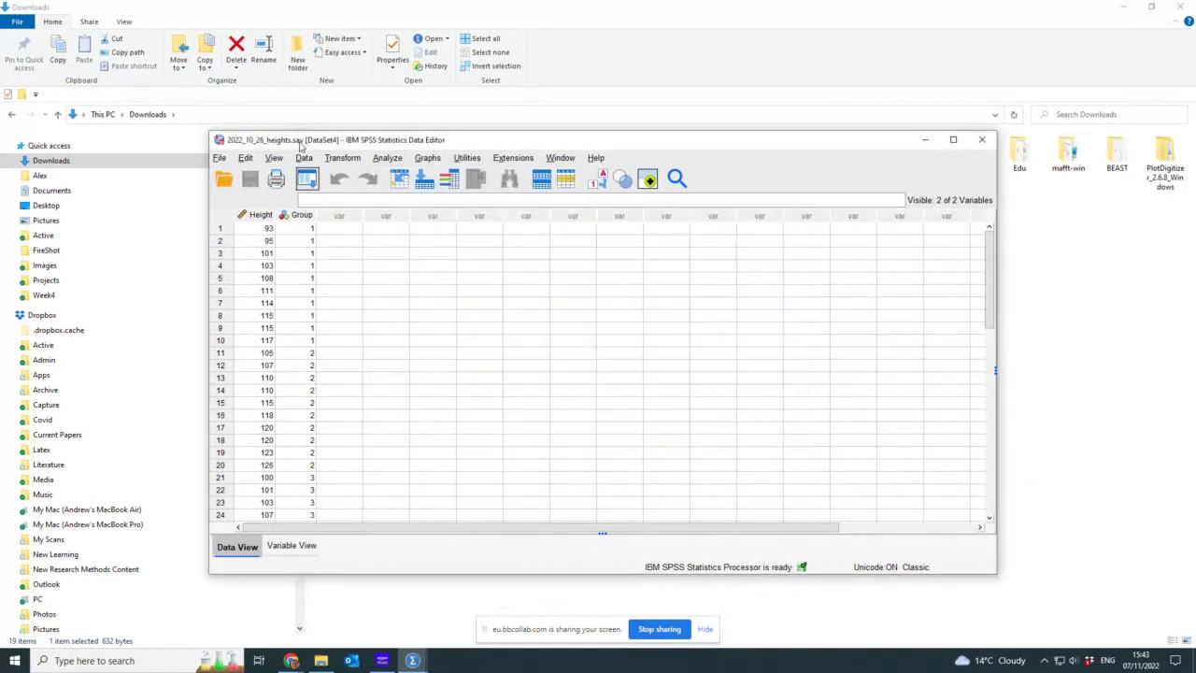
pyautogui.click(388, 159)
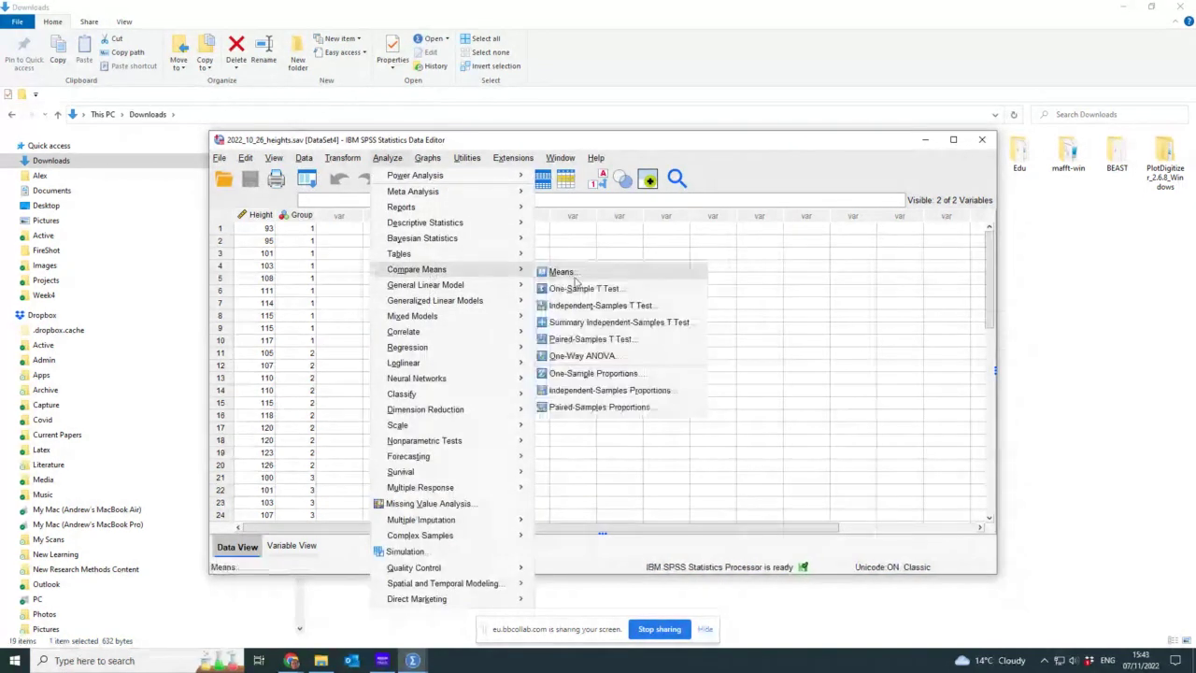
pyautogui.click(578, 358)
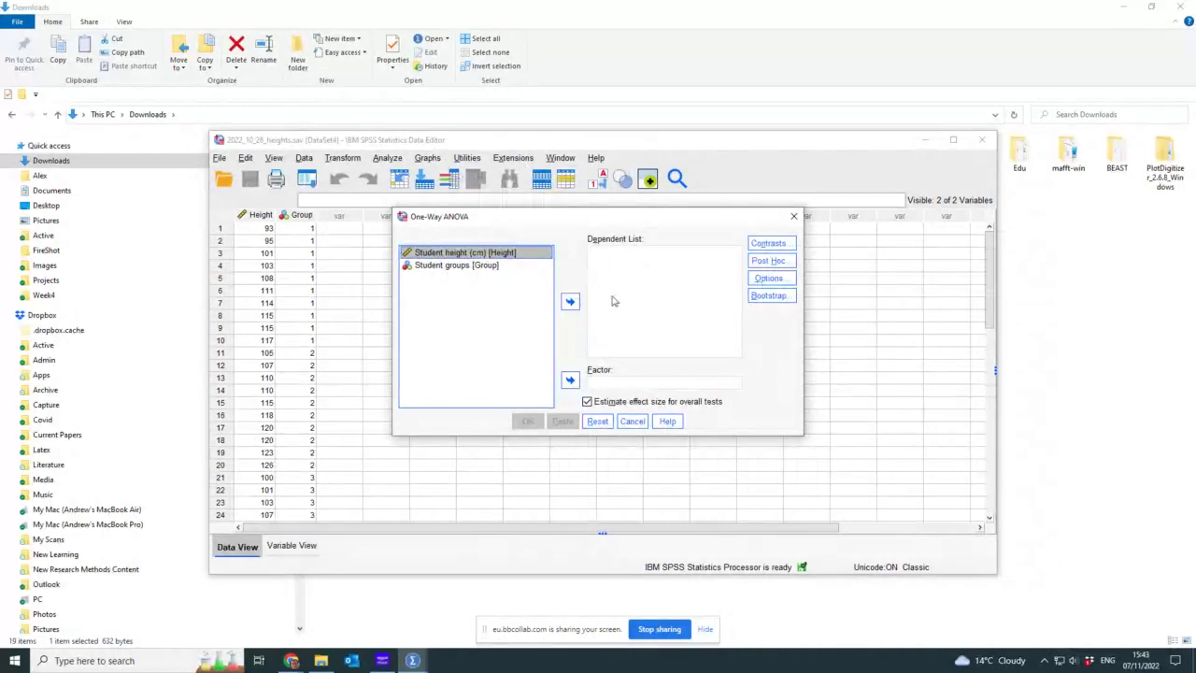
# Set Student height (cm) as dependent and Student groups as factor, with effect size estimation off
pyautogui.click(570, 302)
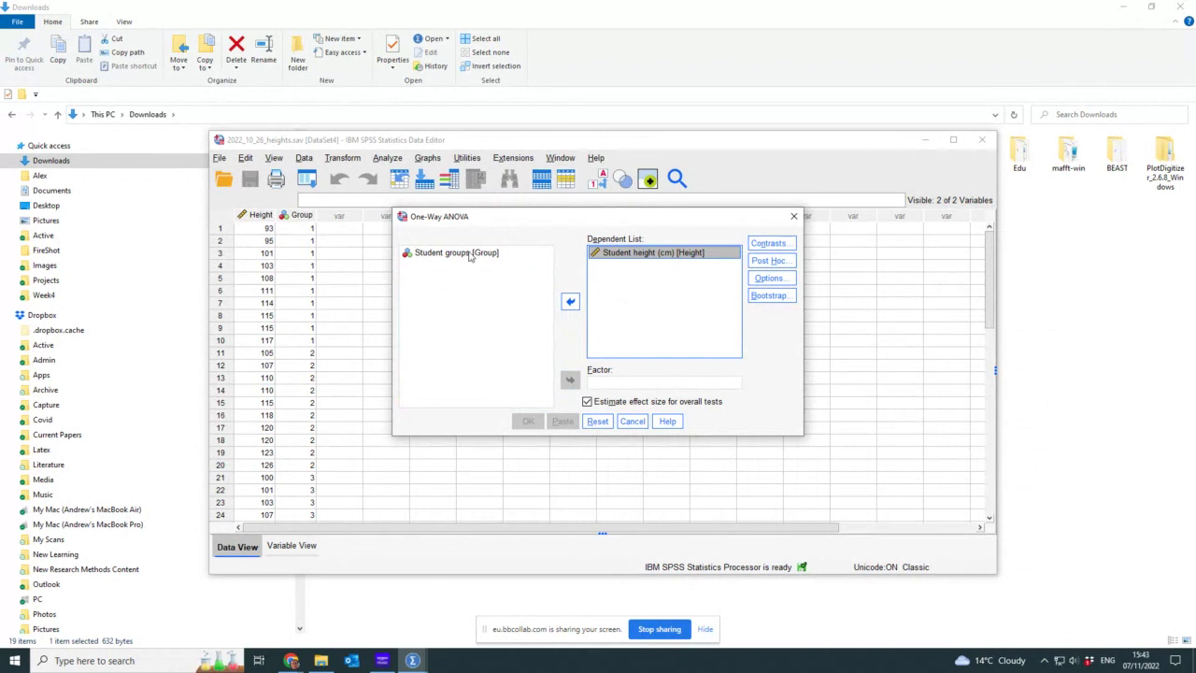
pyautogui.click(472, 255)
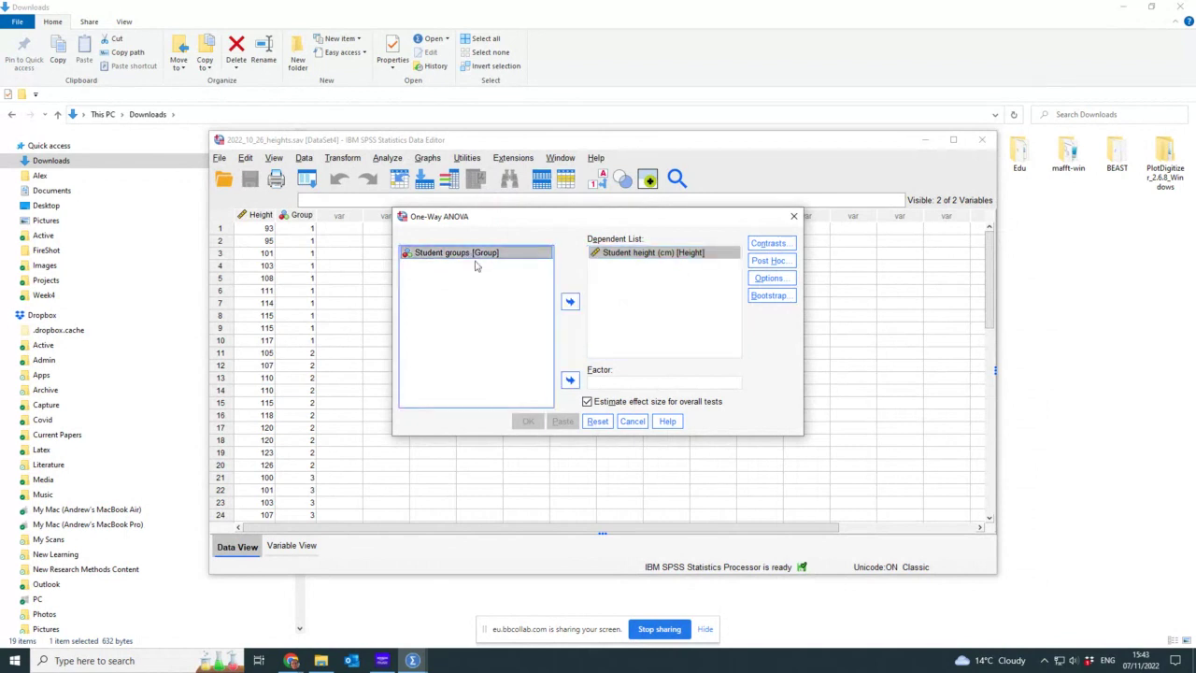
pyautogui.click(572, 383)
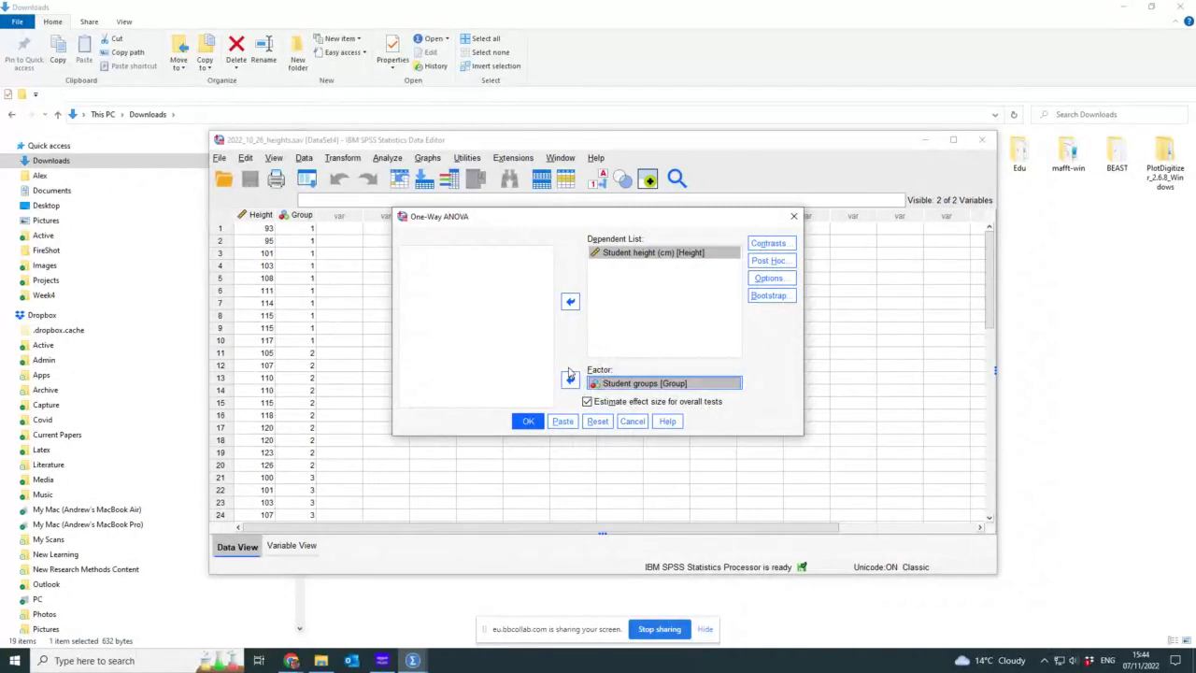
pyautogui.click(587, 403)
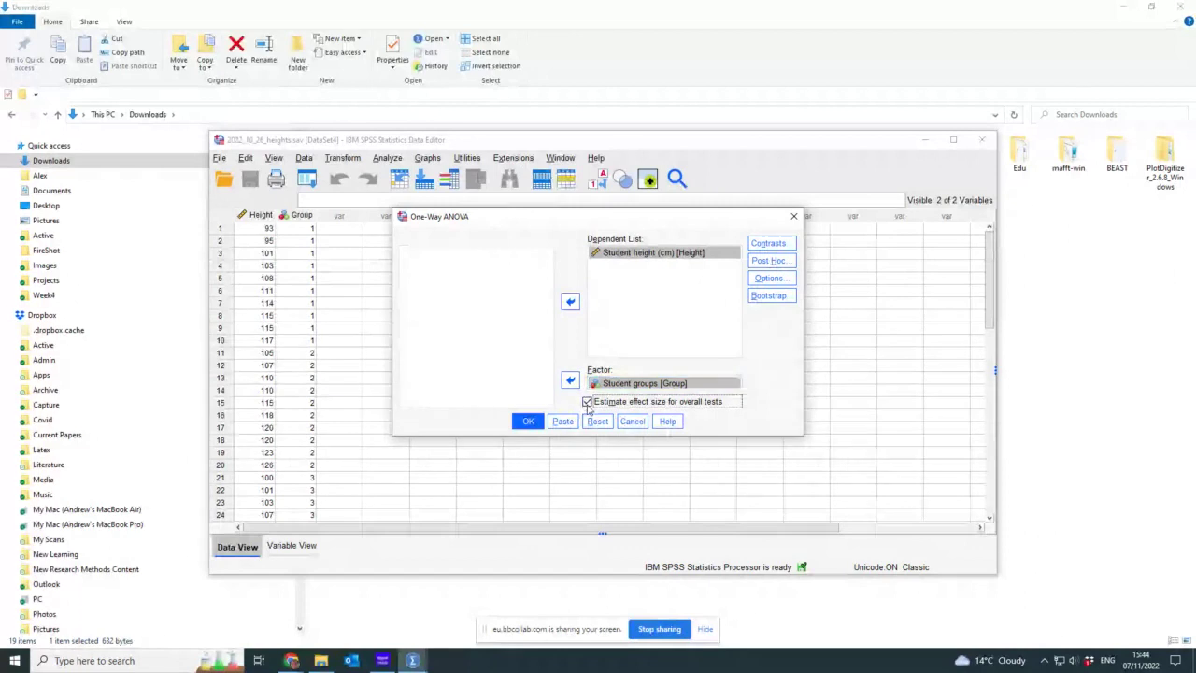
pyautogui.click(587, 402)
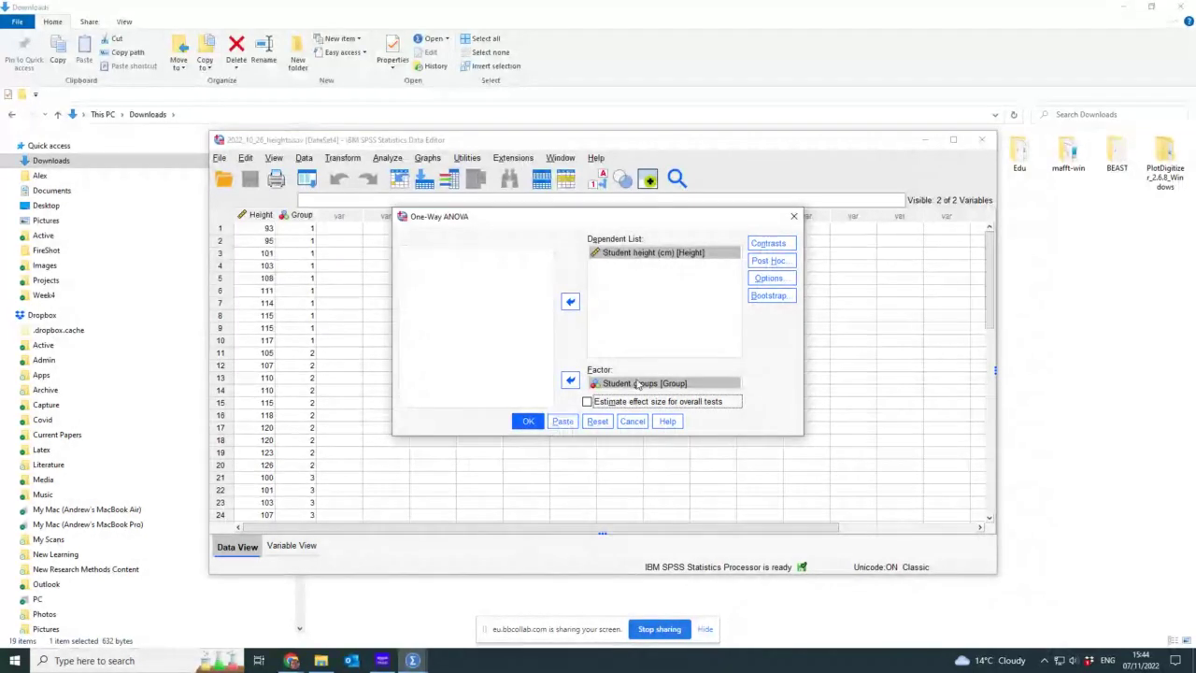
# Run the ANOVA and inspect its results table showing F = 2.646, Sig. = .089
pyautogui.click(529, 422)
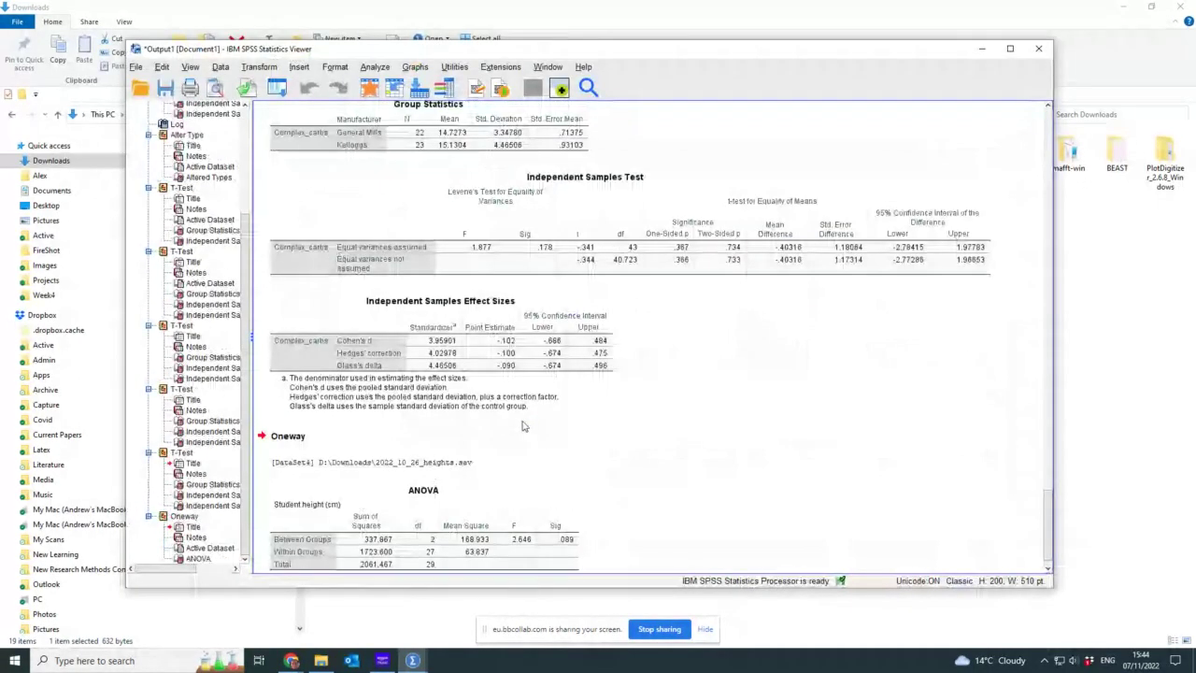
pyautogui.click(354, 524)
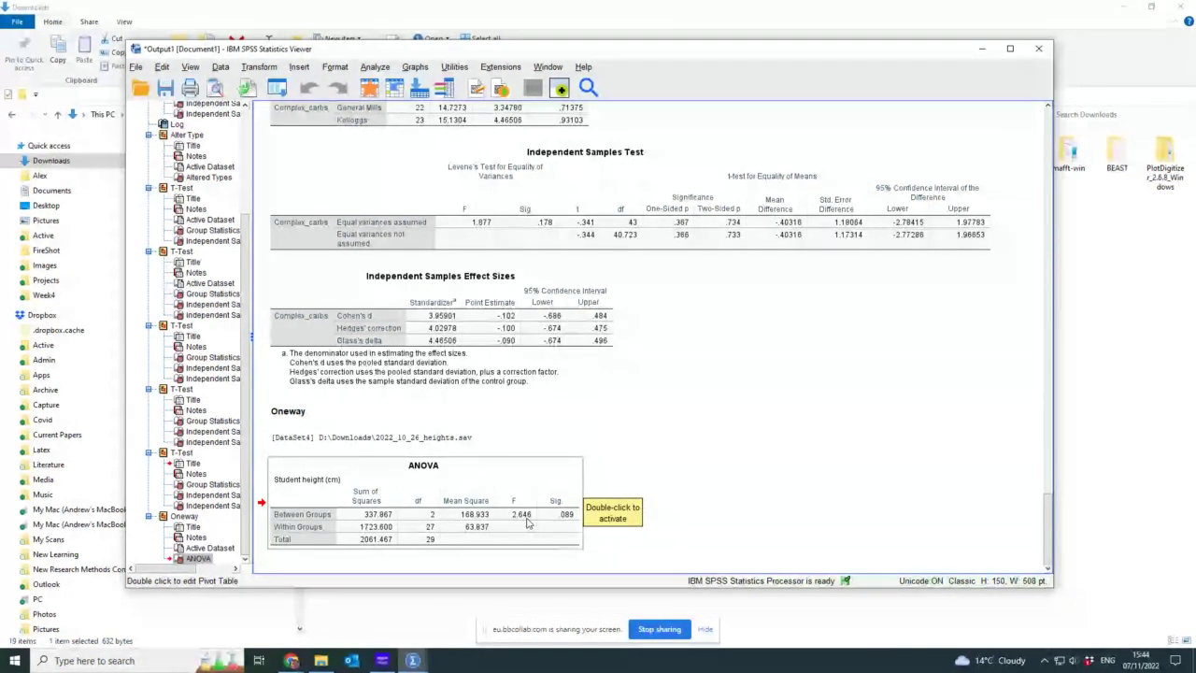
pyautogui.click(678, 438)
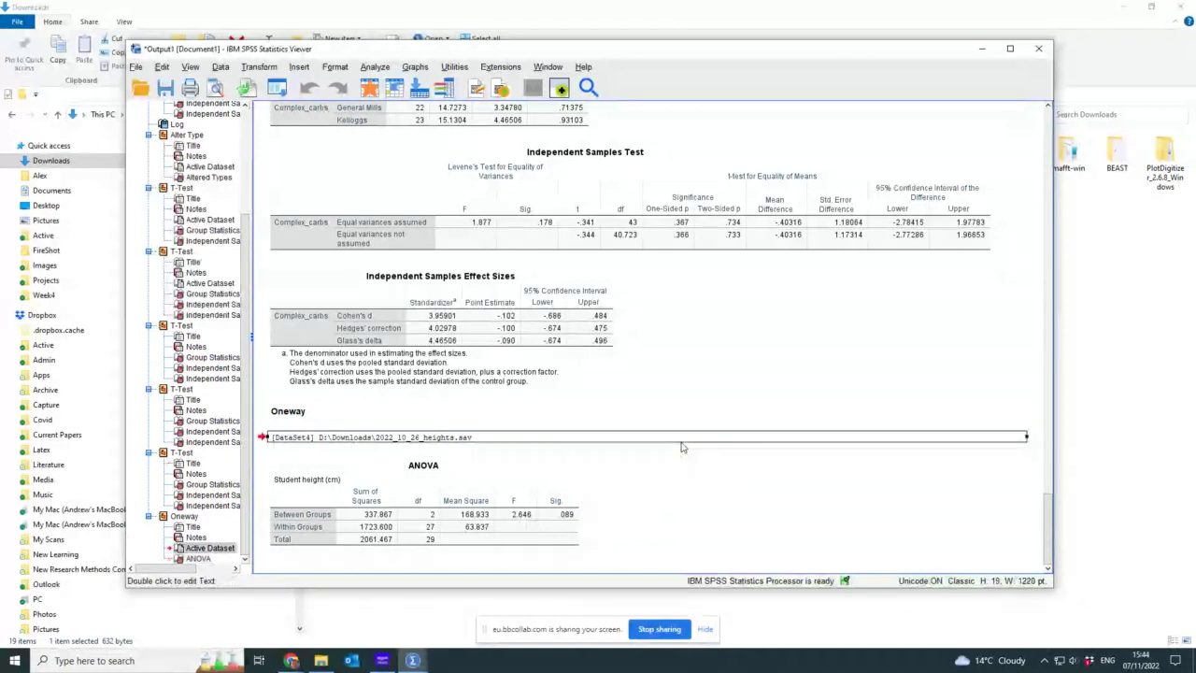
pyautogui.click(544, 521)
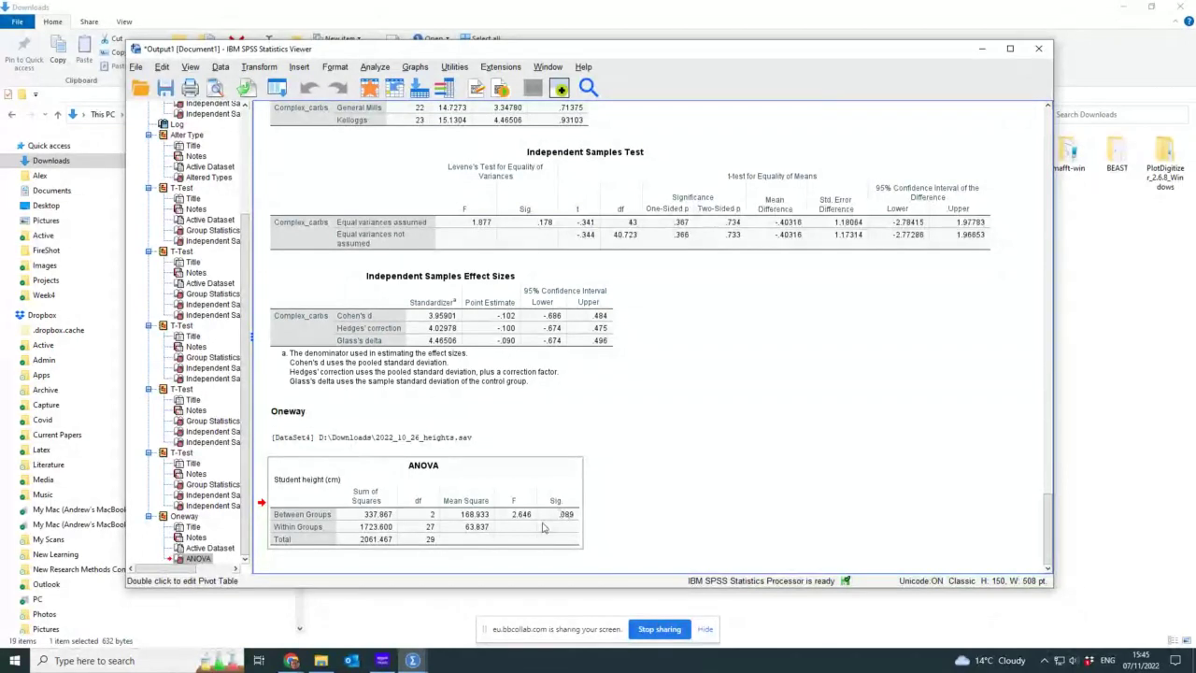
pyautogui.click(528, 525)
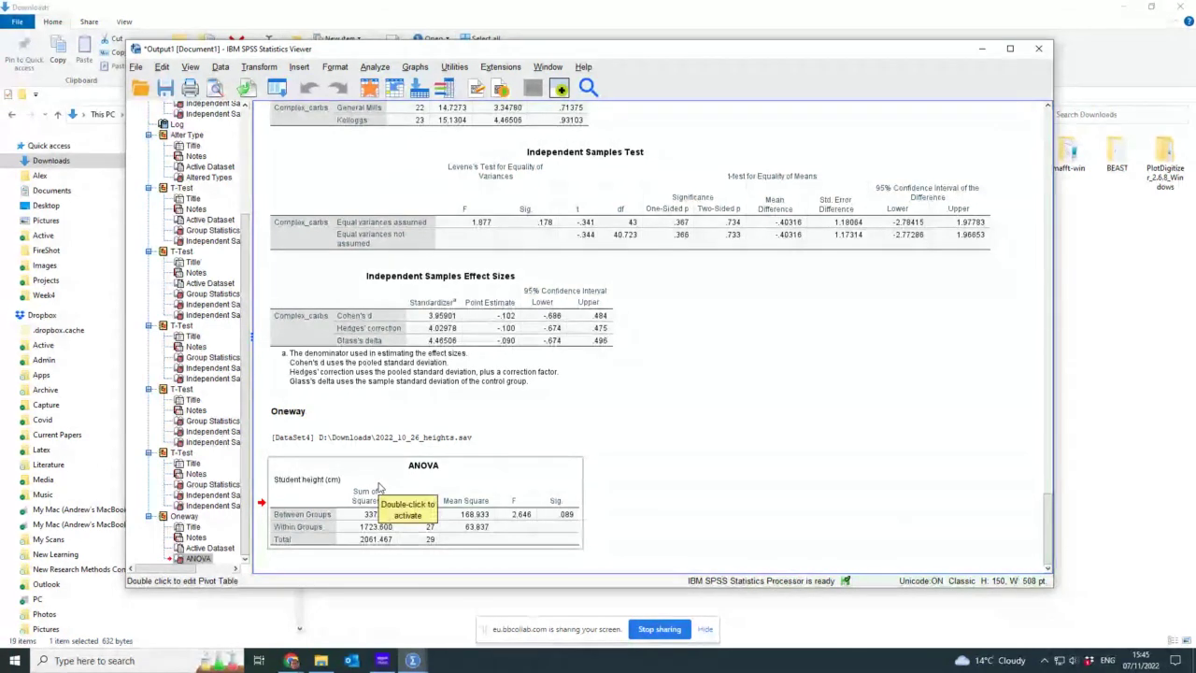
pyautogui.click(416, 217)
pyautogui.click(423, 488)
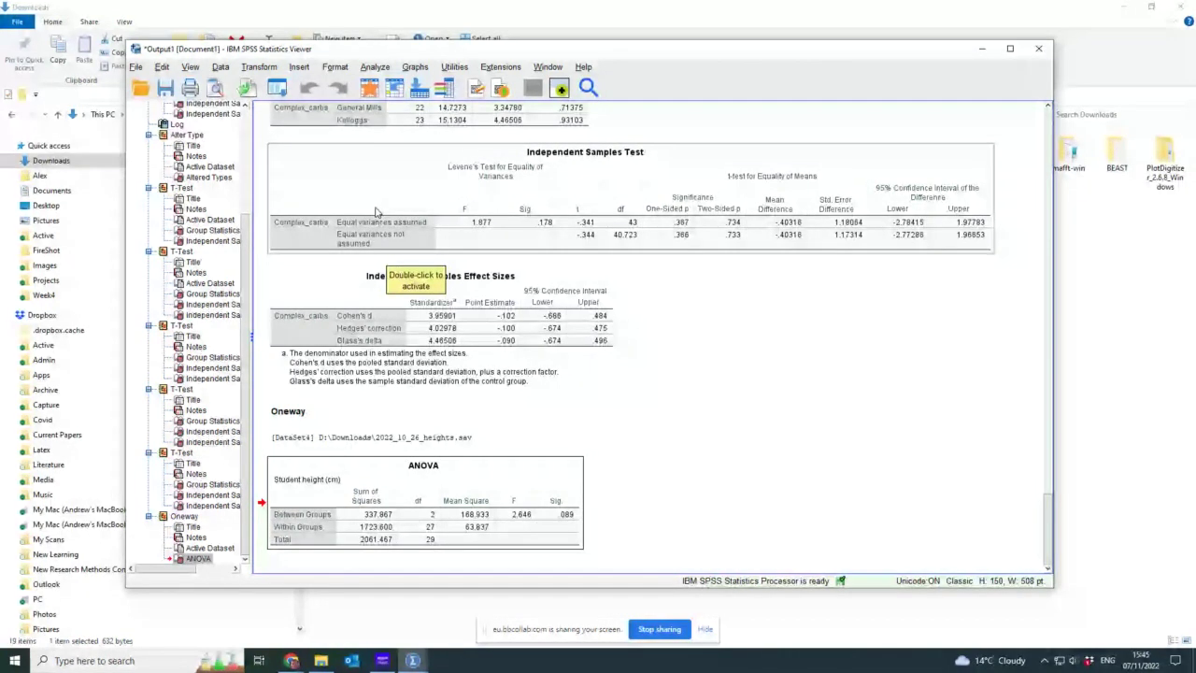
# Rerun the height-by-group One-Way ANOVA with Bonferroni, Sidak and Scheffe post hoc tests
pyautogui.click(374, 67)
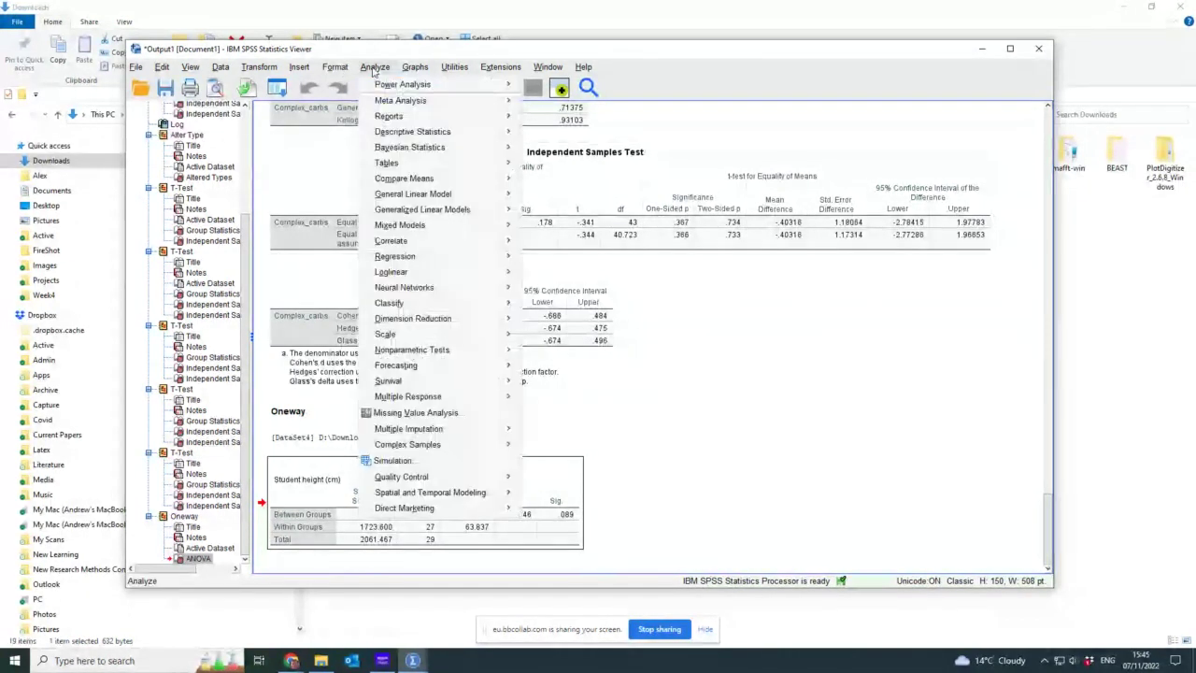
pyautogui.moveTo(404, 177)
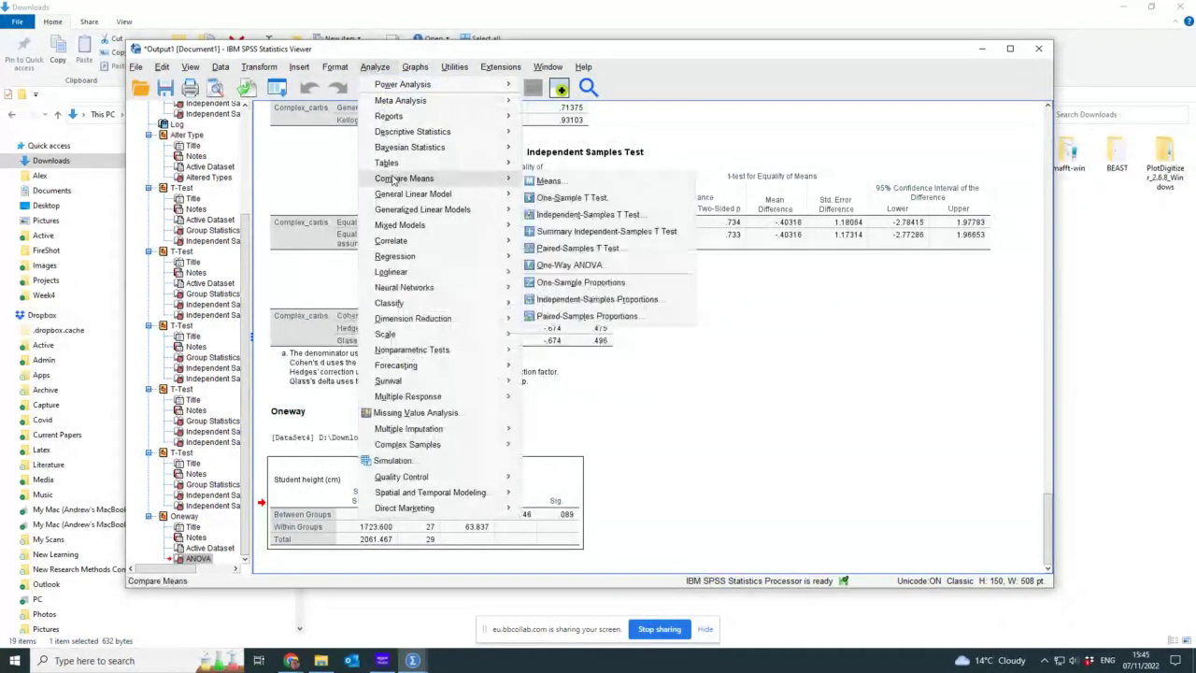
pyautogui.click(569, 265)
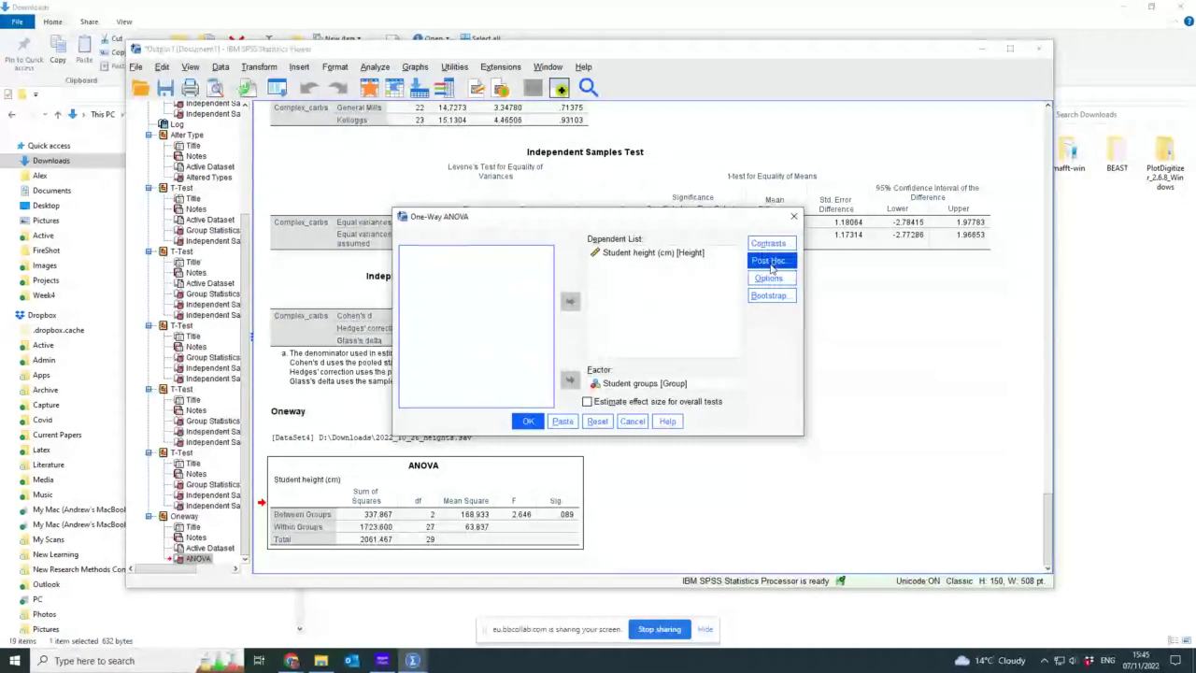
pyautogui.click(770, 262)
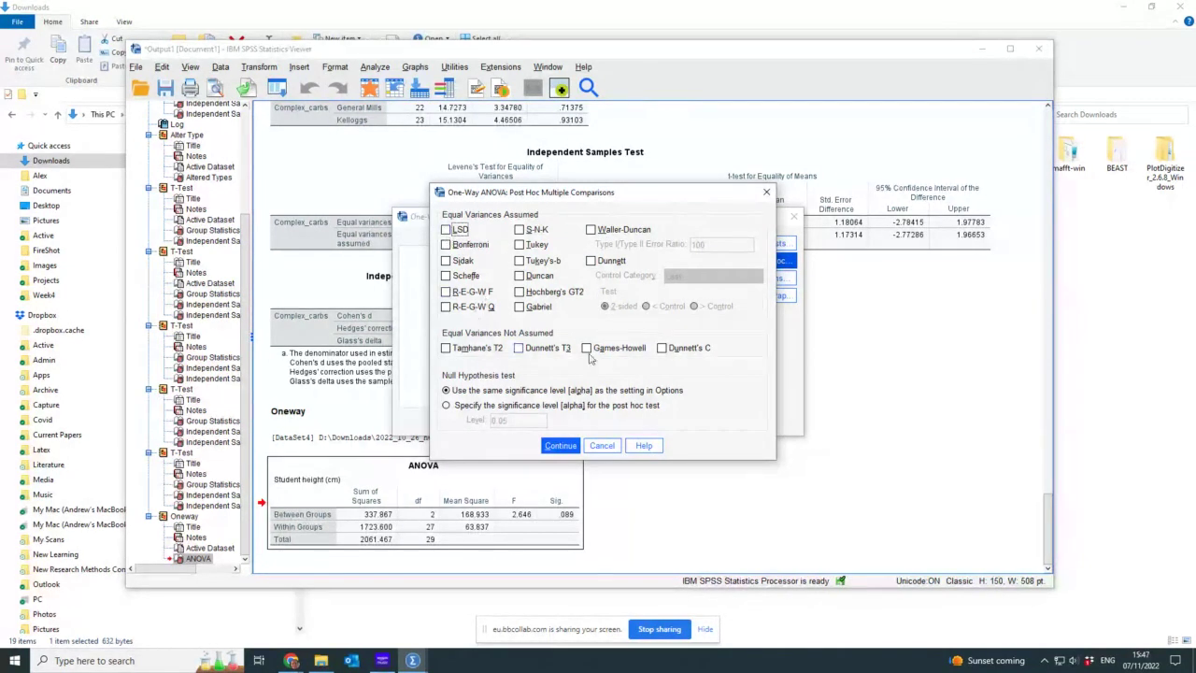
pyautogui.click(445, 245)
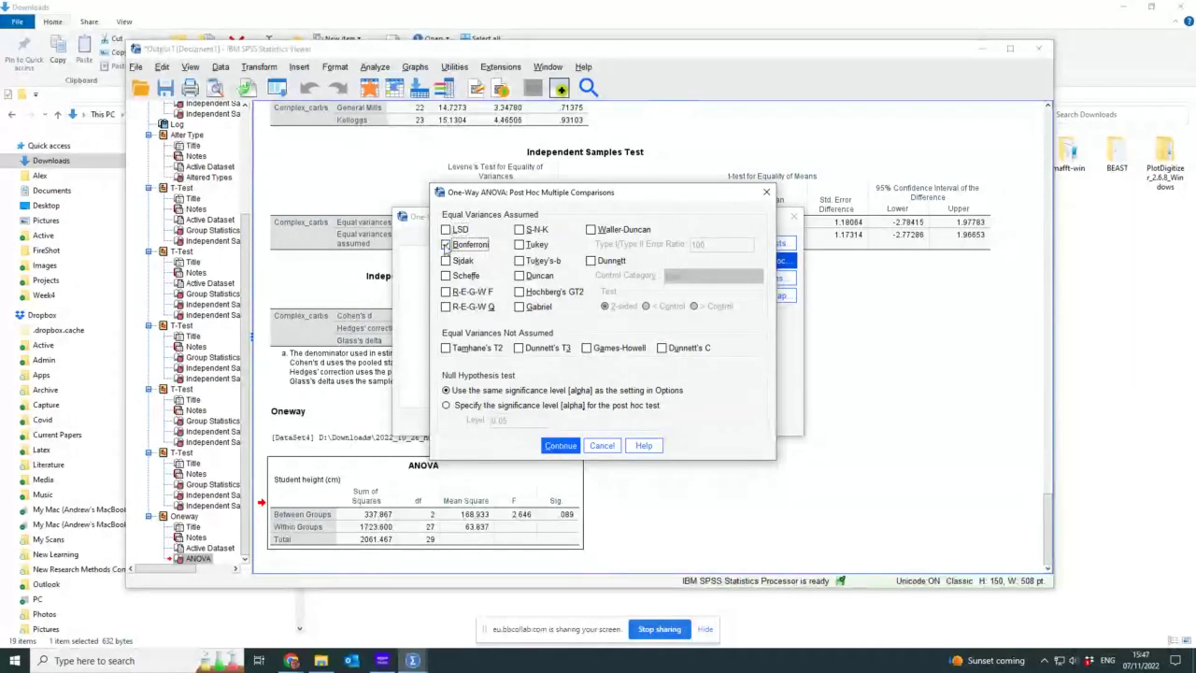
pyautogui.click(446, 261)
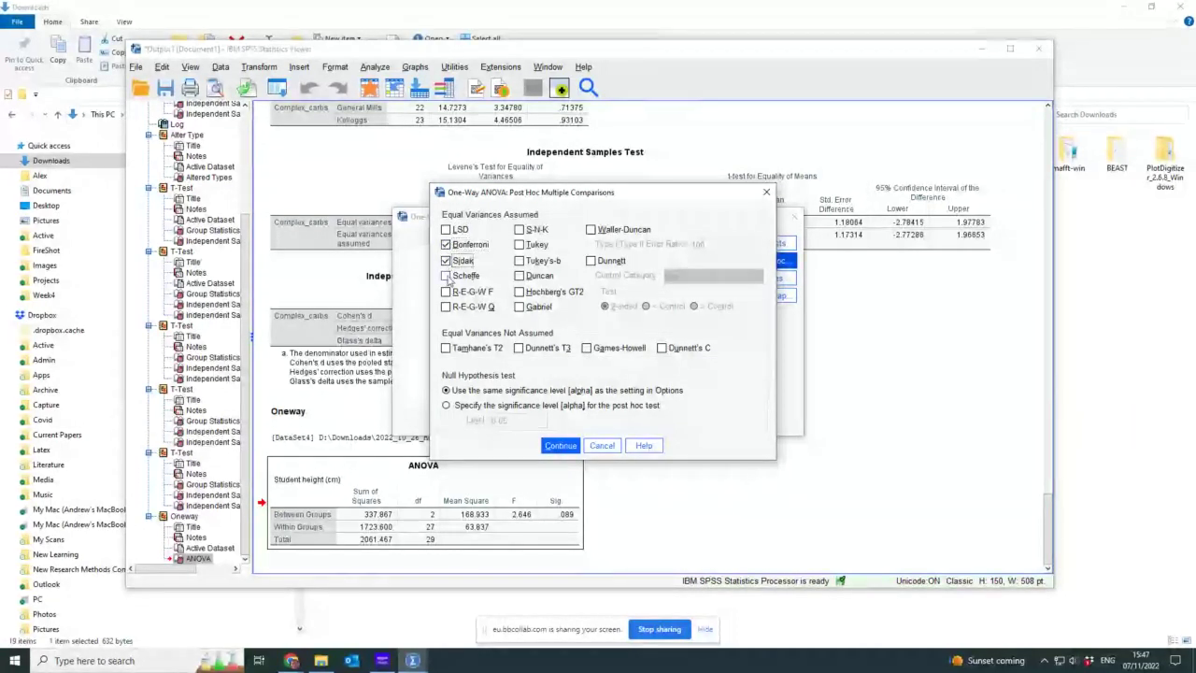
pyautogui.click(446, 275)
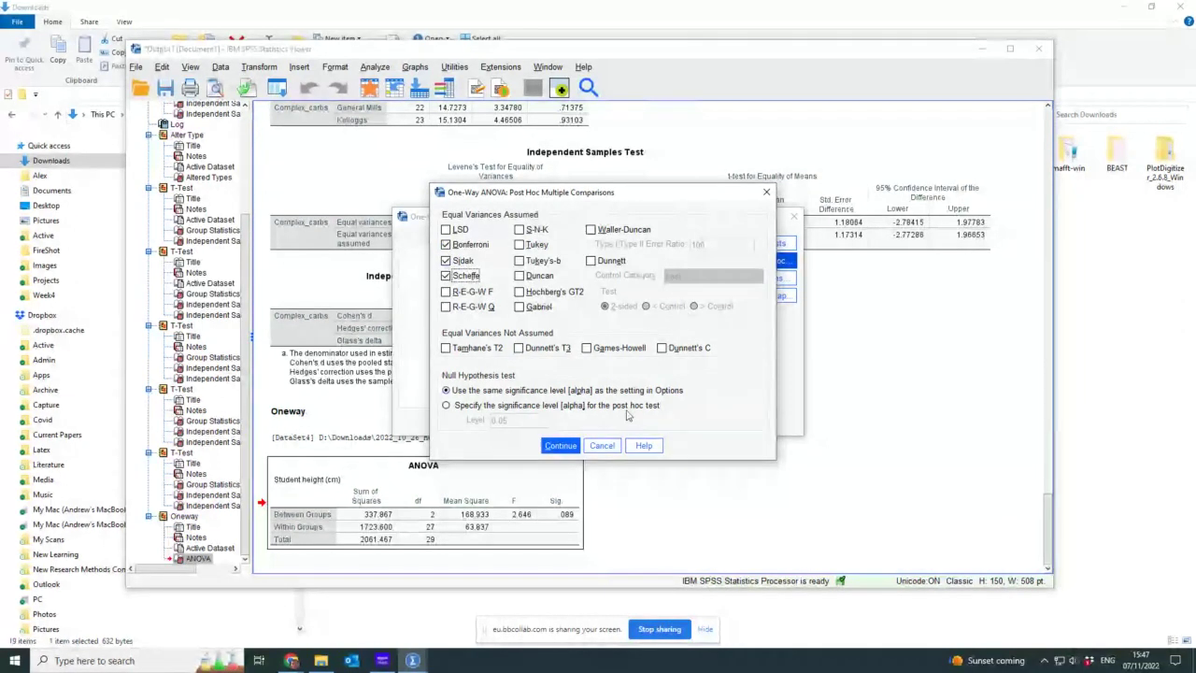
pyautogui.click(560, 445)
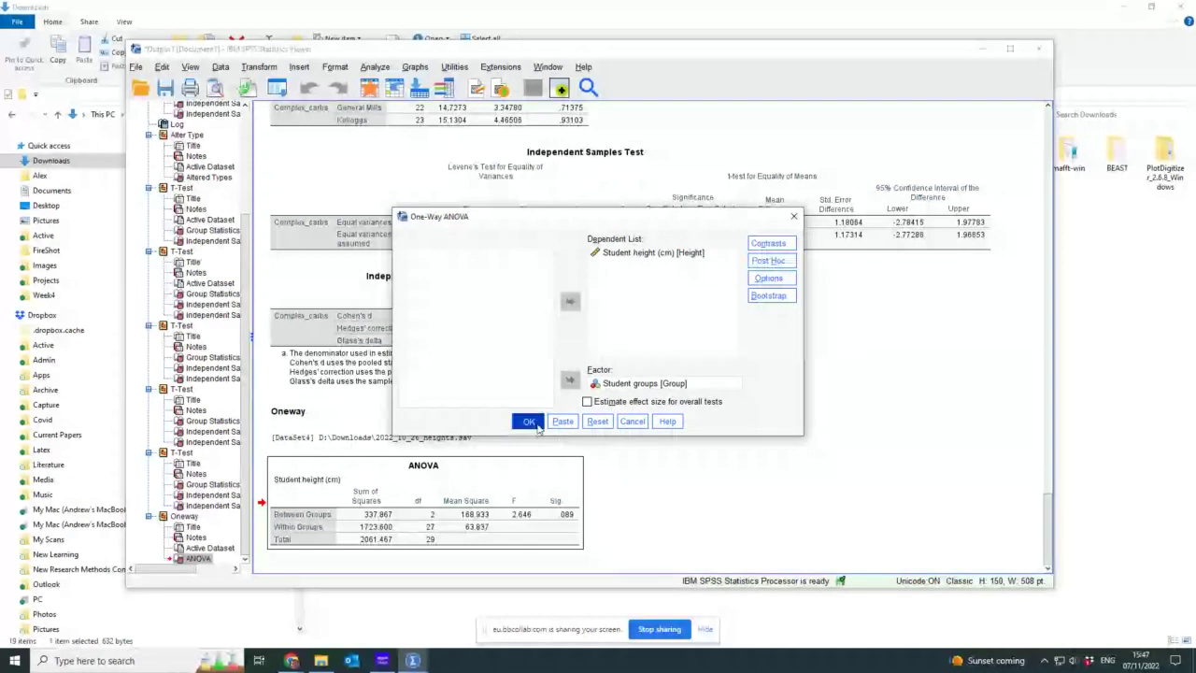
pyautogui.click(528, 422)
pyautogui.click(393, 198)
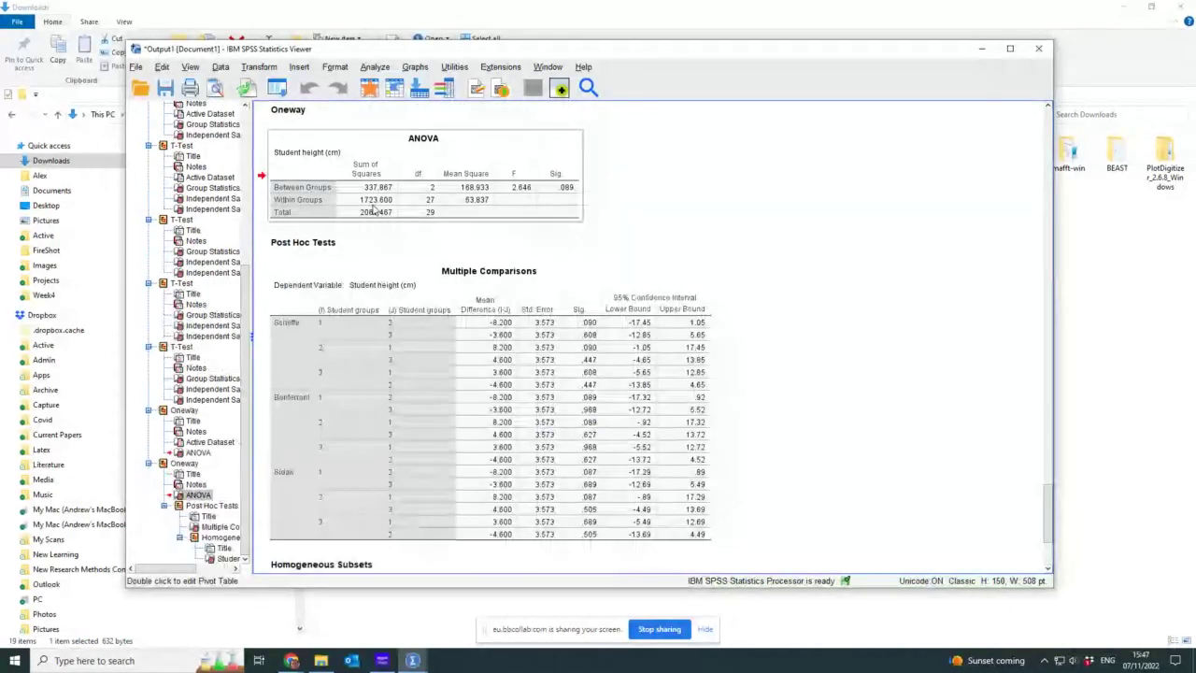
pyautogui.scroll(5, 383, 220)
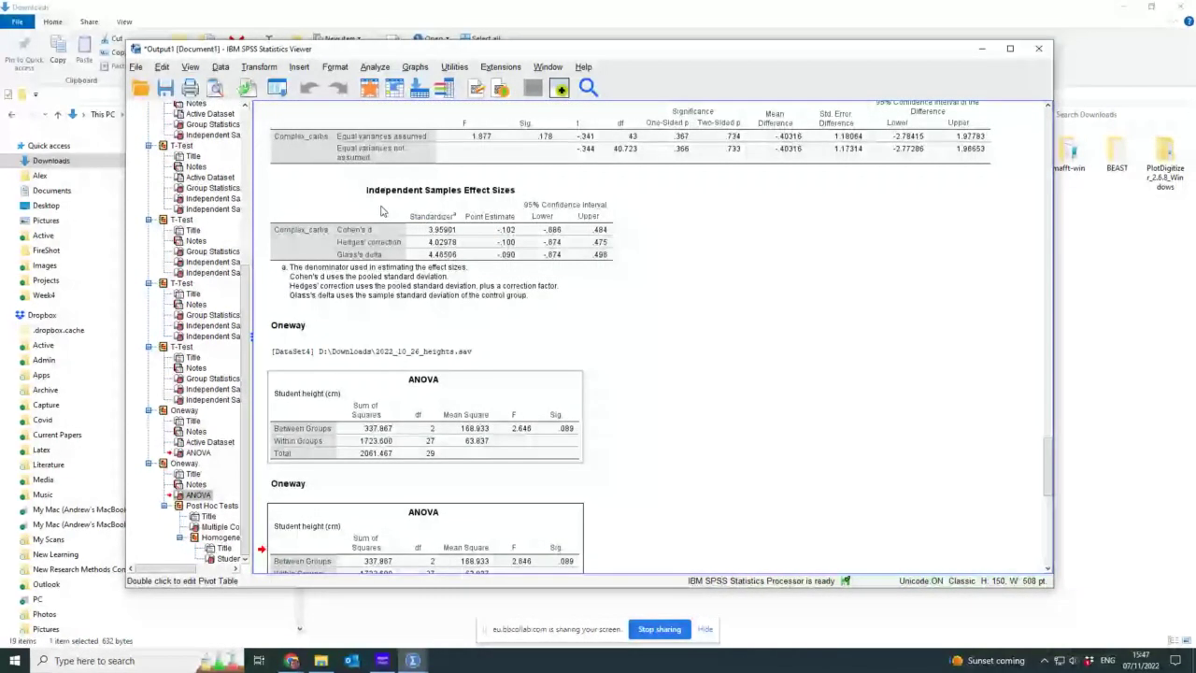
pyautogui.click(370, 476)
pyautogui.scroll(-3, 370, 477)
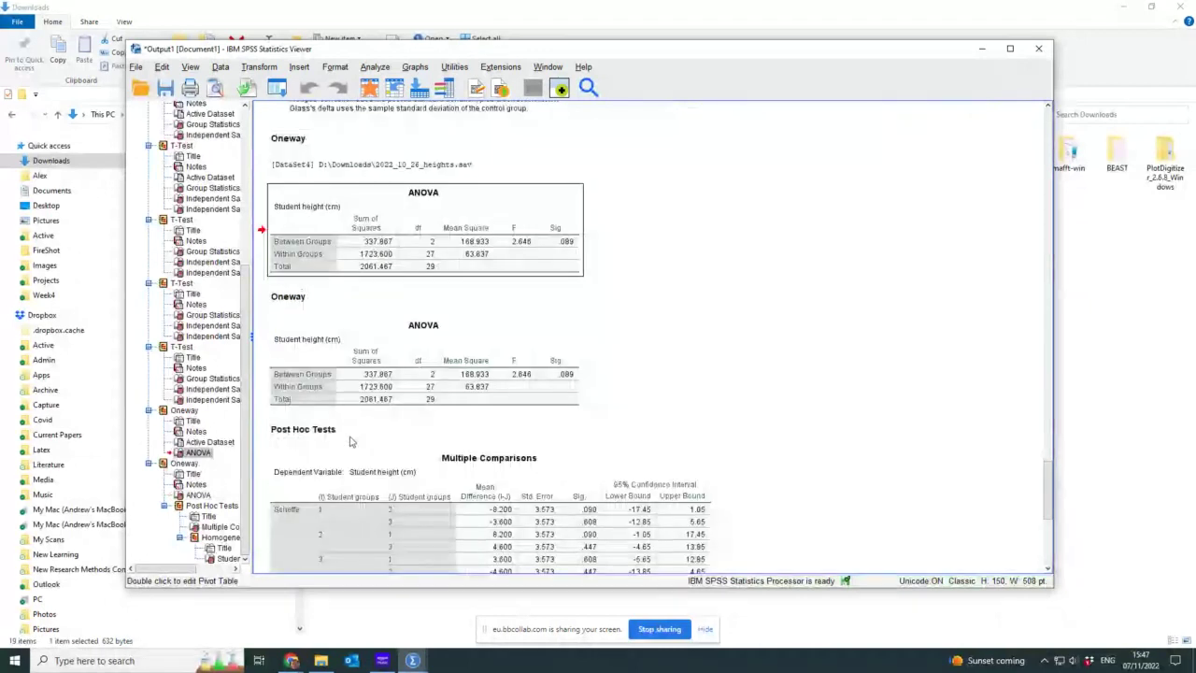
pyautogui.click(337, 394)
pyautogui.scroll(-3, 427, 440)
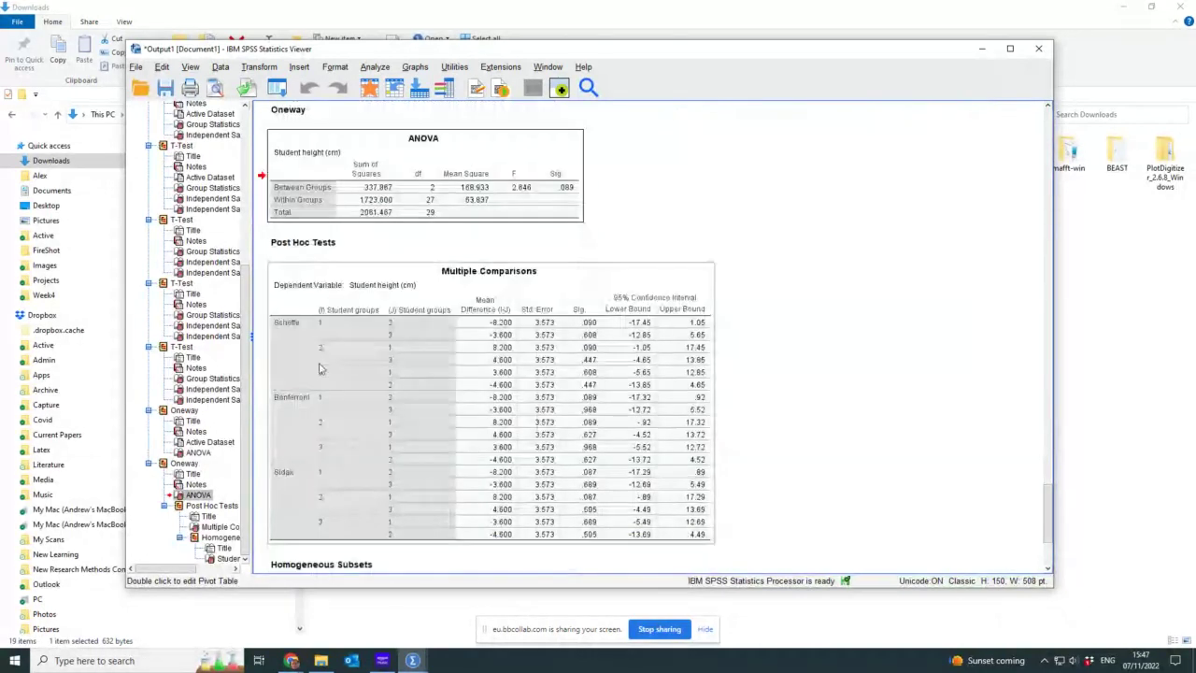
pyautogui.click(328, 371)
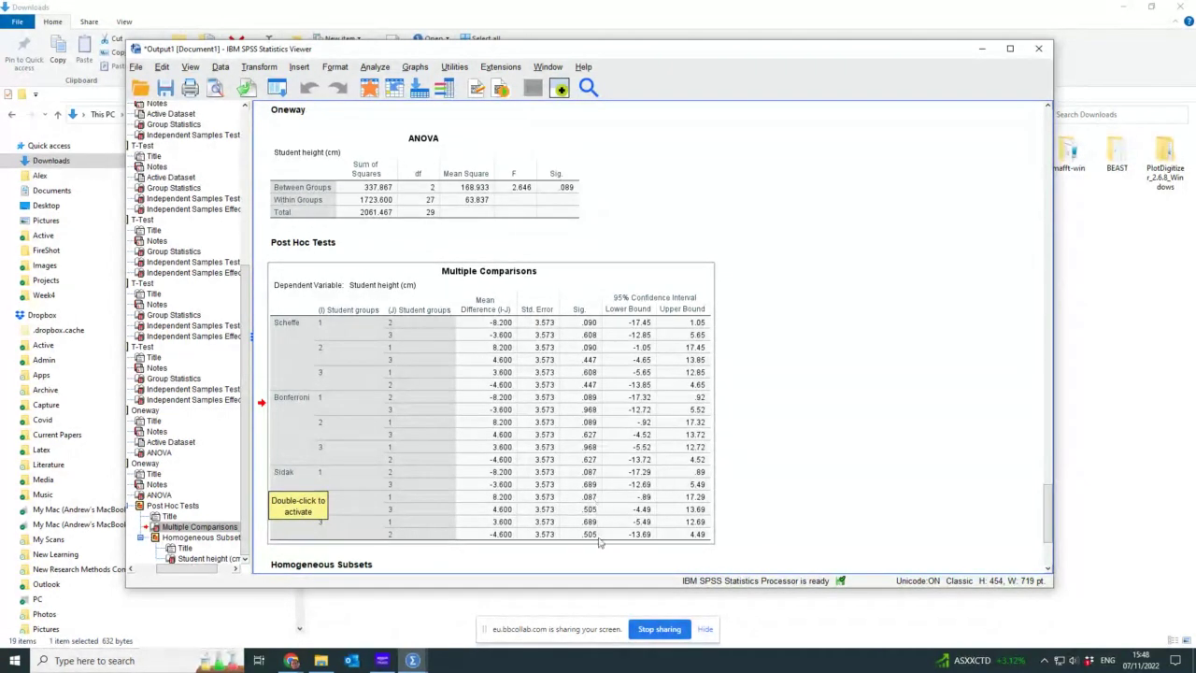
pyautogui.click(499, 358)
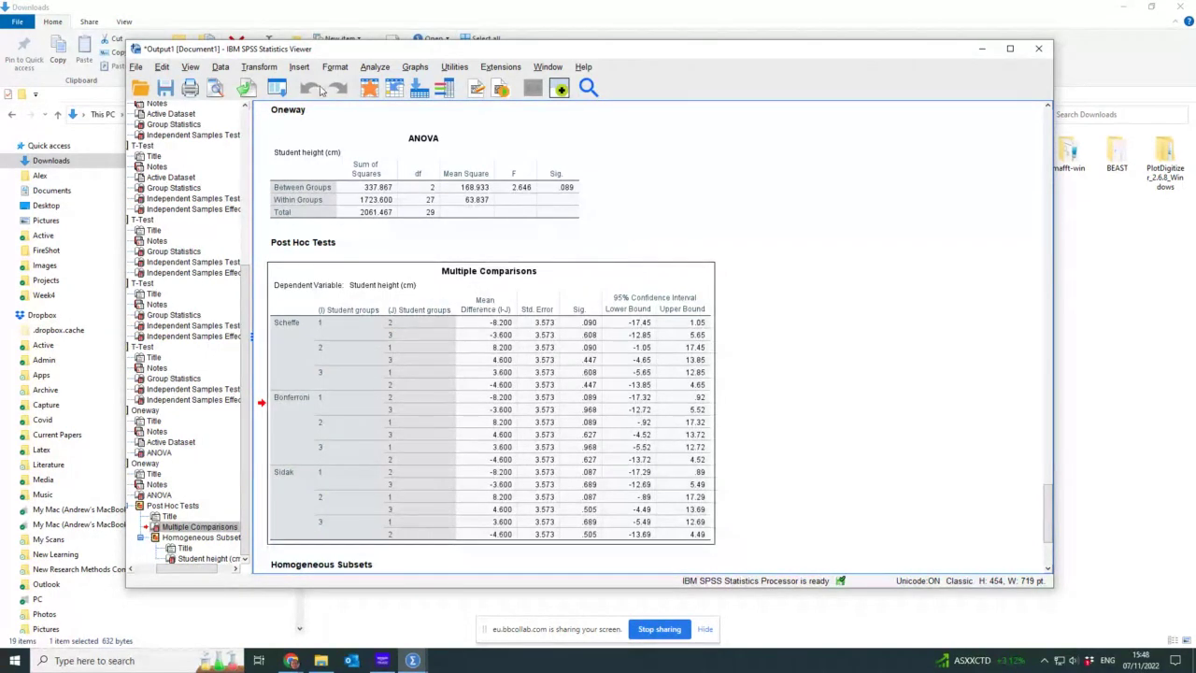
# Build a simple boxplot in Chart Builder with Student groups on X and Student height (cm) on Y
pyautogui.click(422, 68)
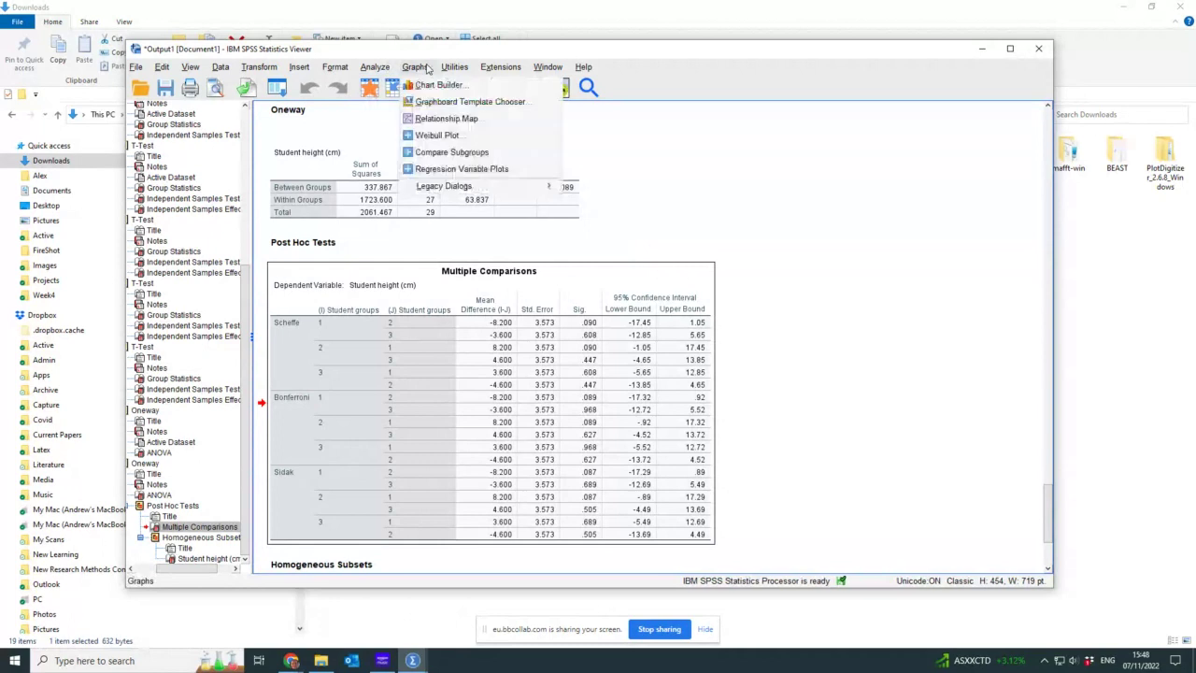
pyautogui.click(432, 85)
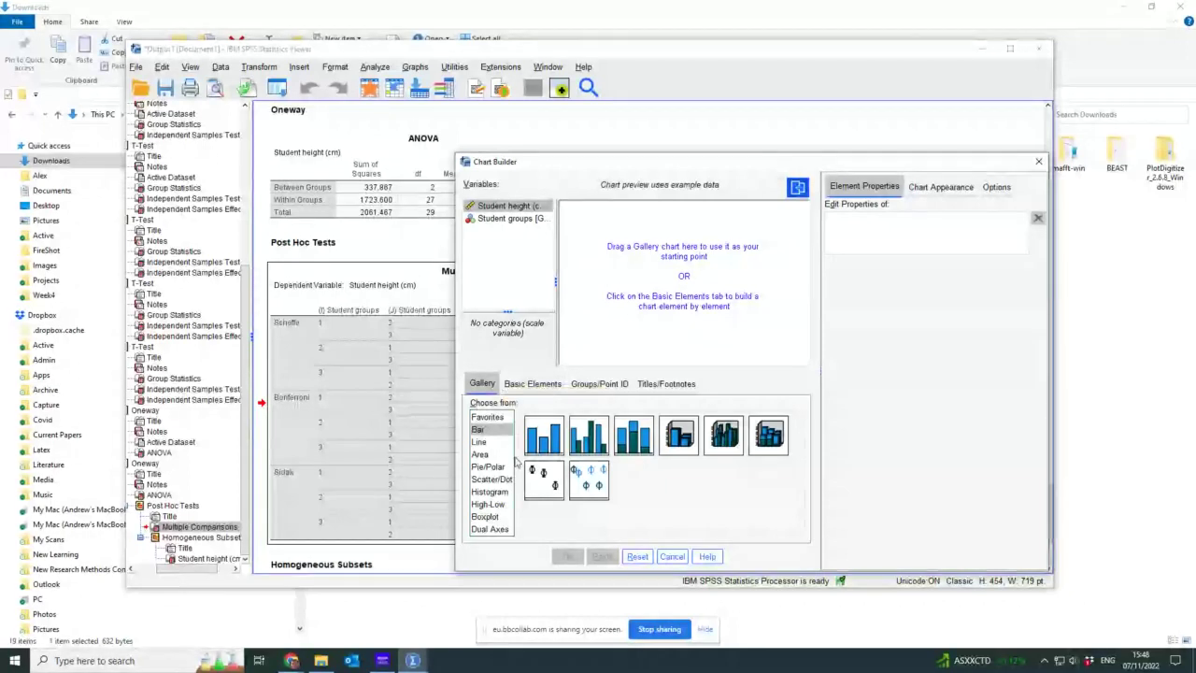
pyautogui.click(500, 517)
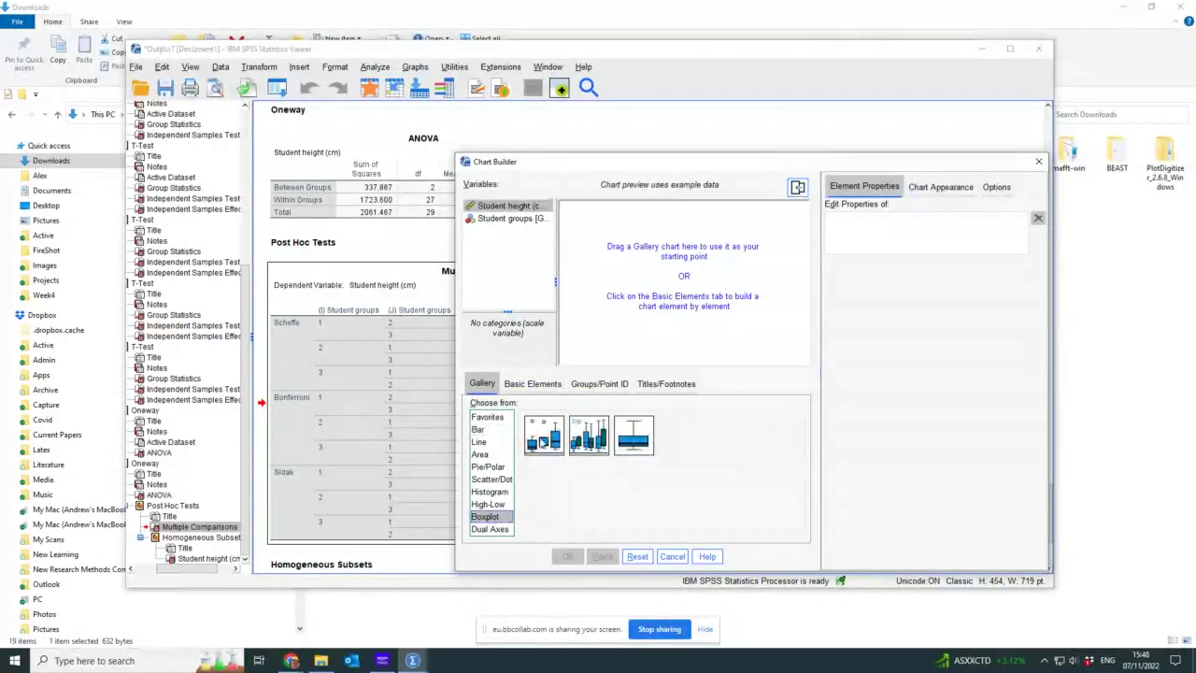
pyautogui.moveTo(542, 443); pyautogui.dragTo(667, 263)
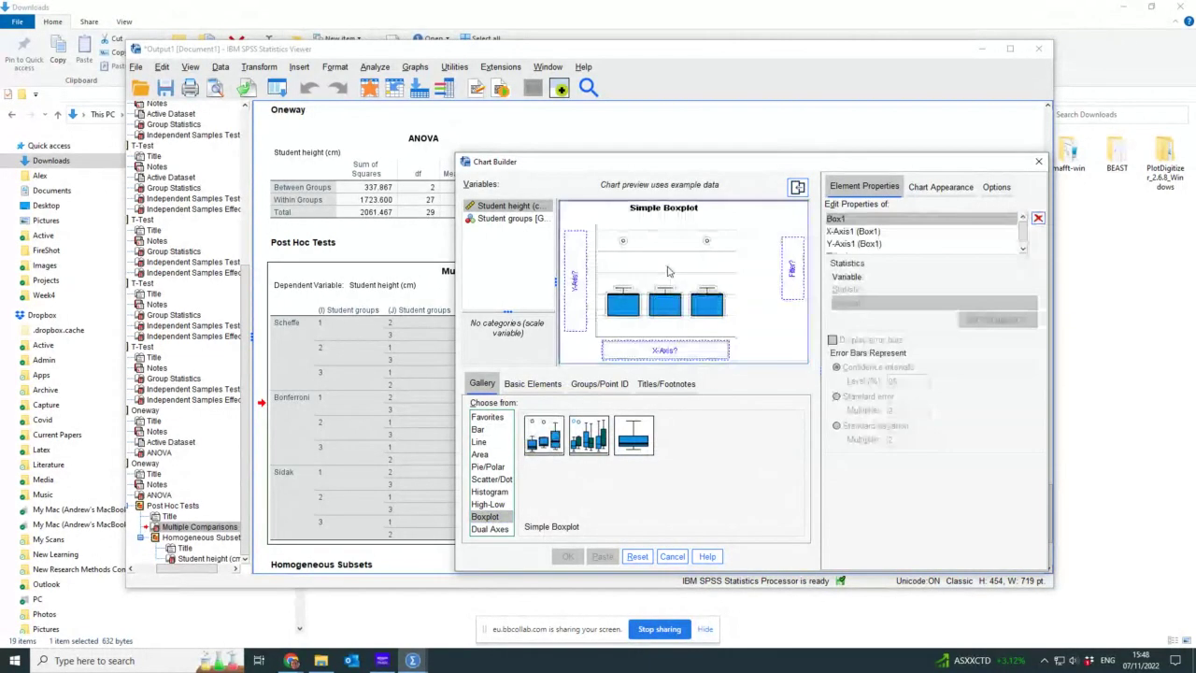
pyautogui.moveTo(495, 220); pyautogui.dragTo(665, 351)
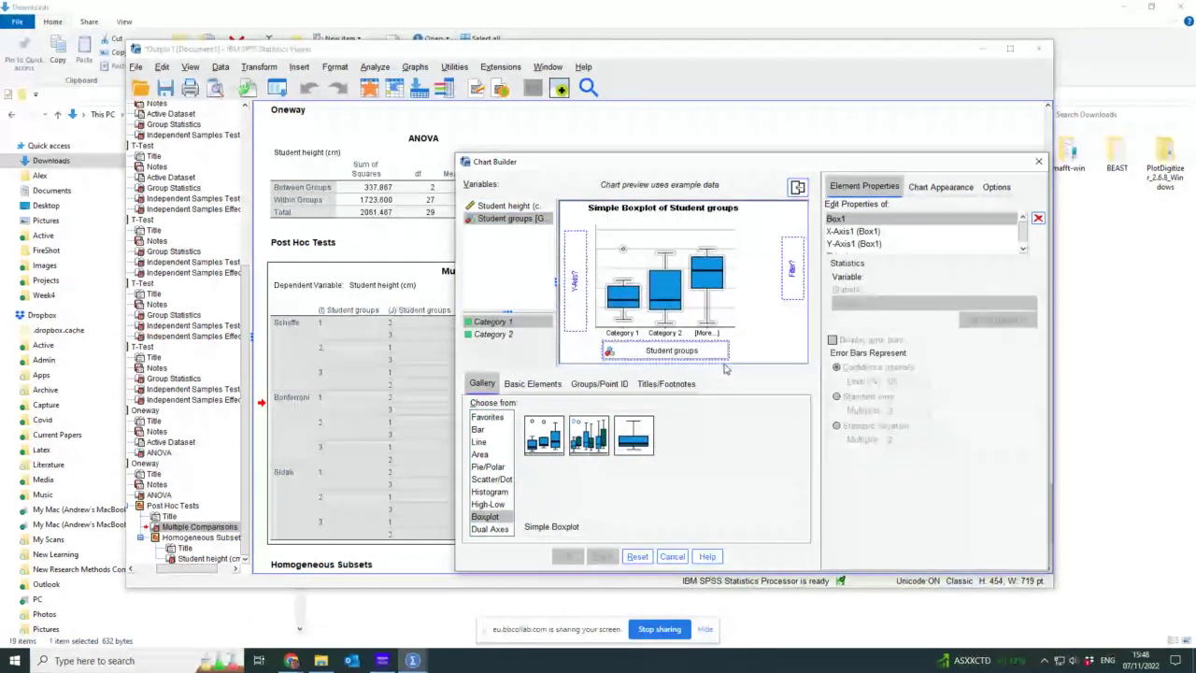
pyautogui.moveTo(504, 206); pyautogui.dragTo(577, 314)
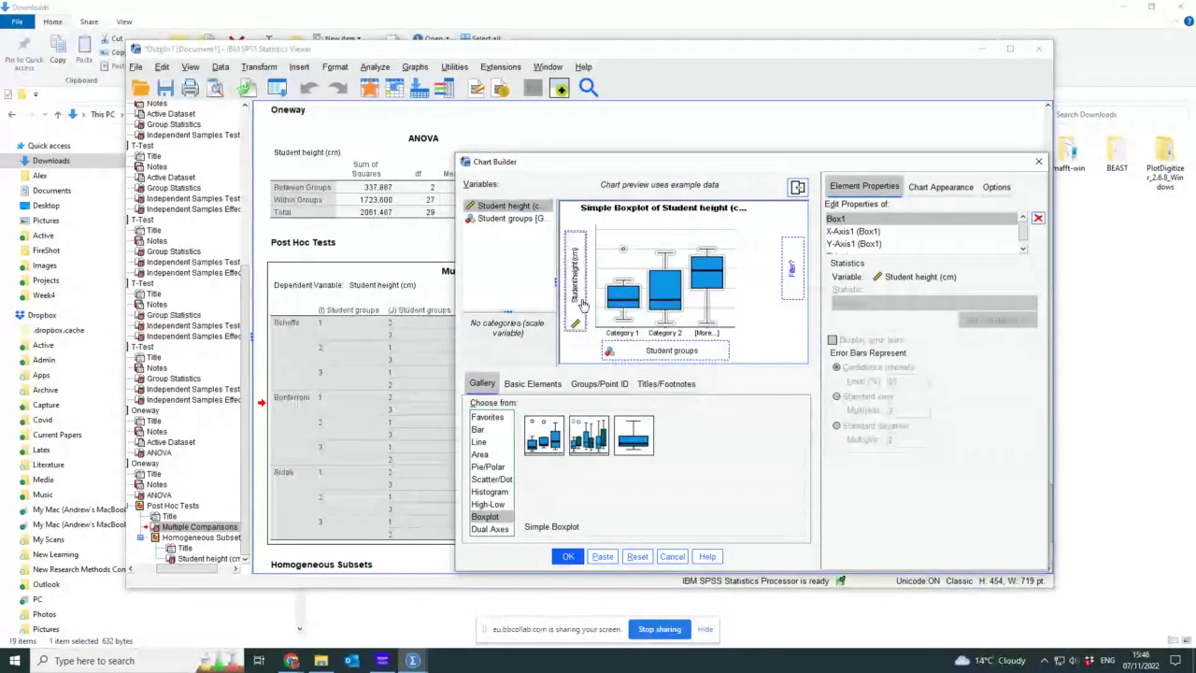
pyautogui.click(568, 556)
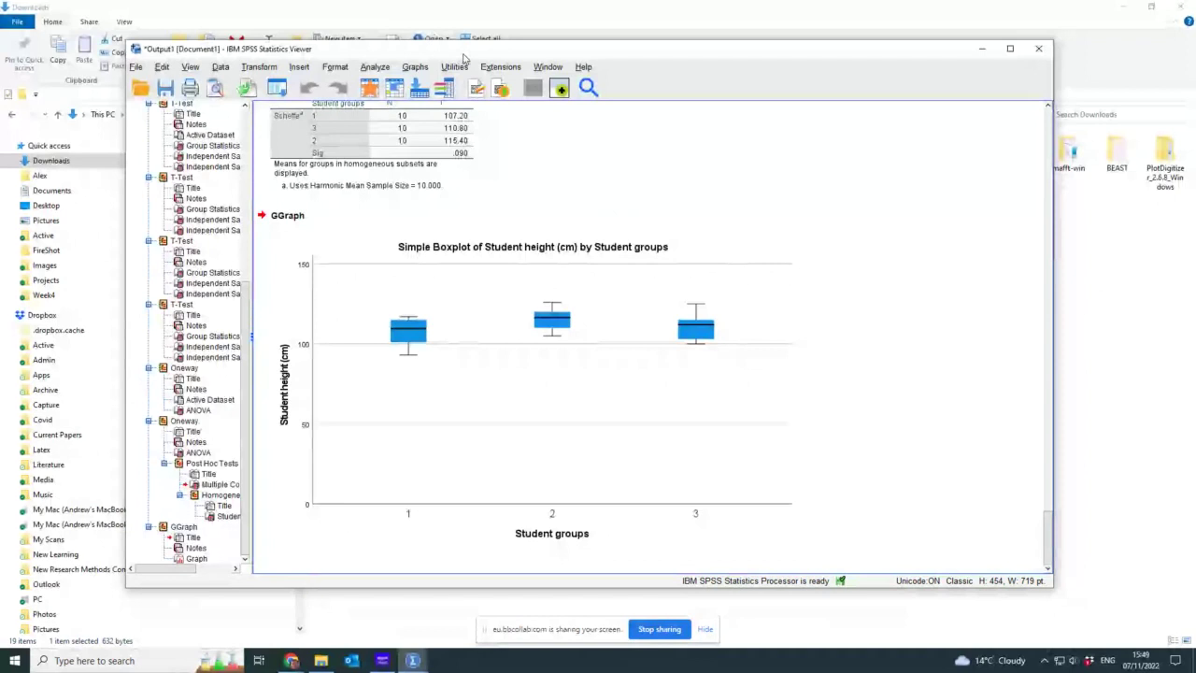
pyautogui.click(405, 123)
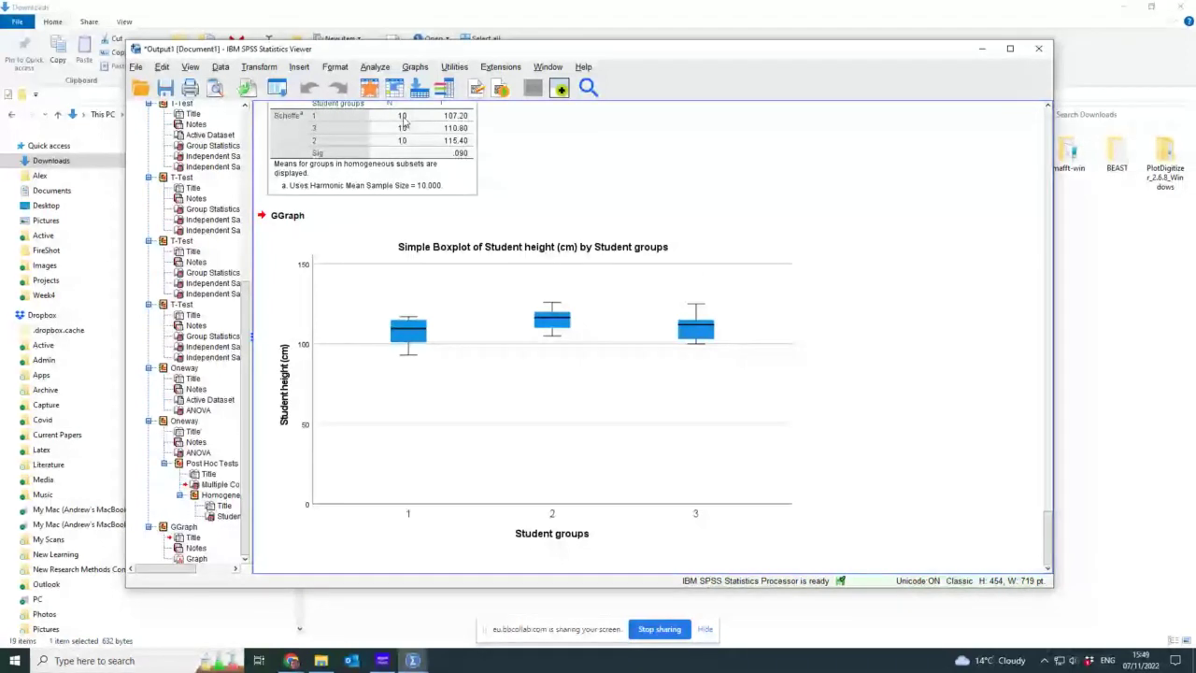
pyautogui.click(517, 464)
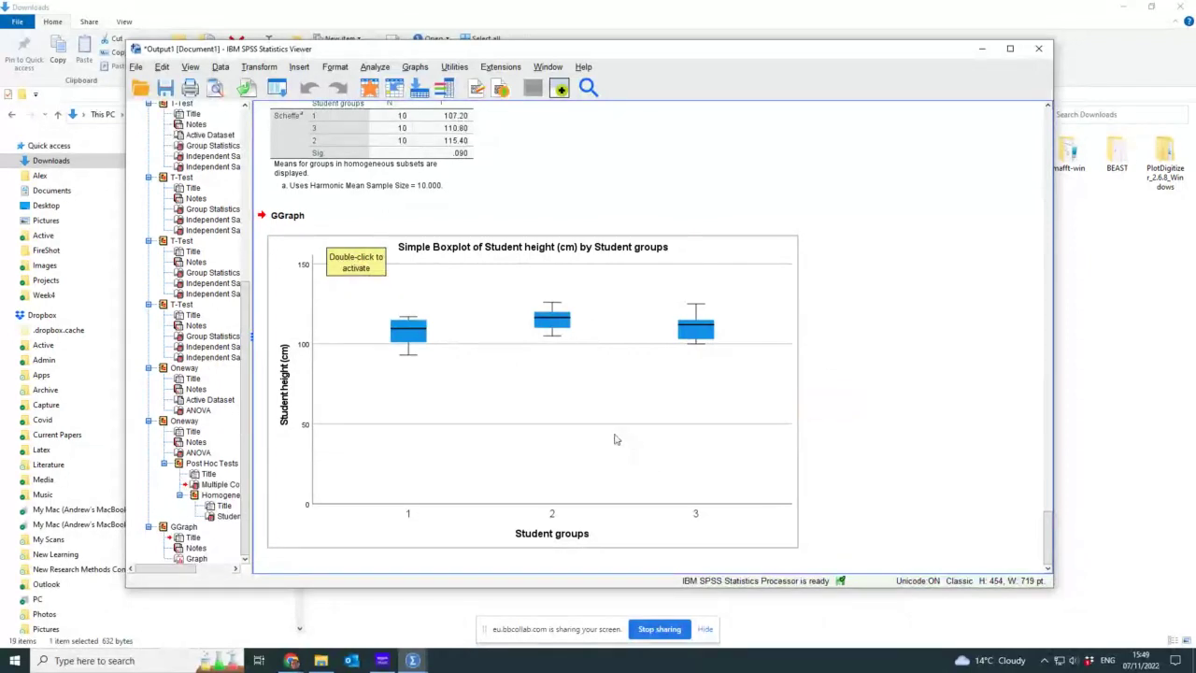
pyautogui.click(657, 553)
pyautogui.click(654, 545)
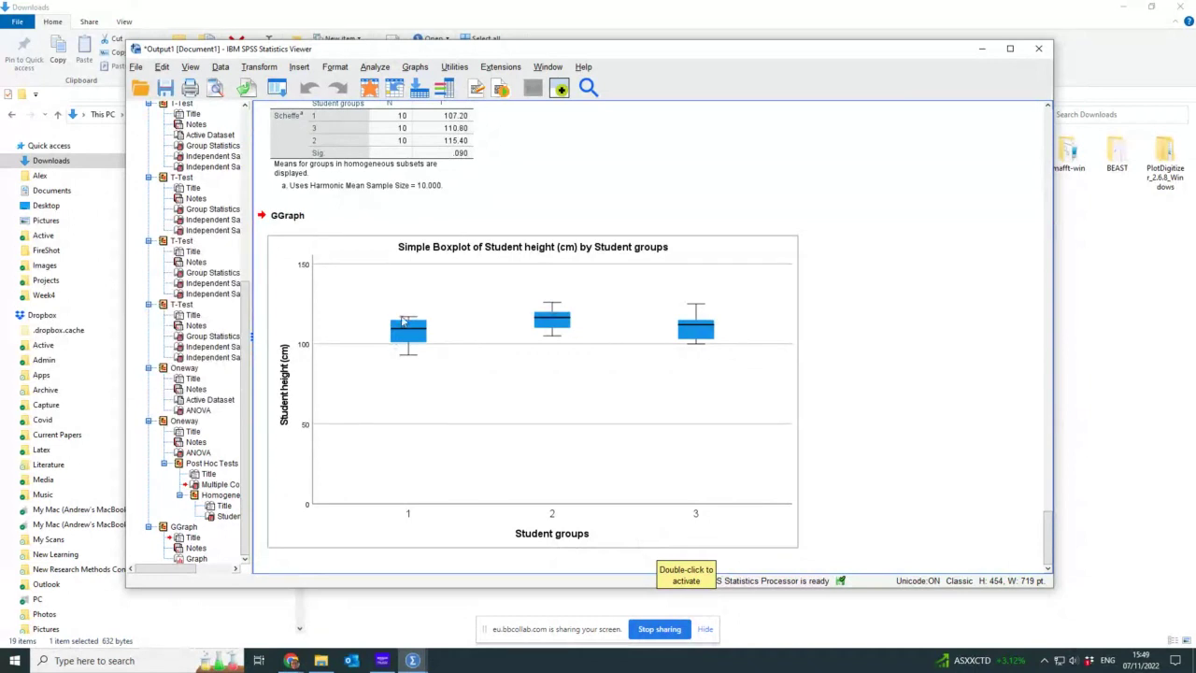
# Run an independent-samples t-test of Student height between groups 1 and 2, then minimize the output viewer
pyautogui.click(374, 67)
pyautogui.moveTo(449, 132)
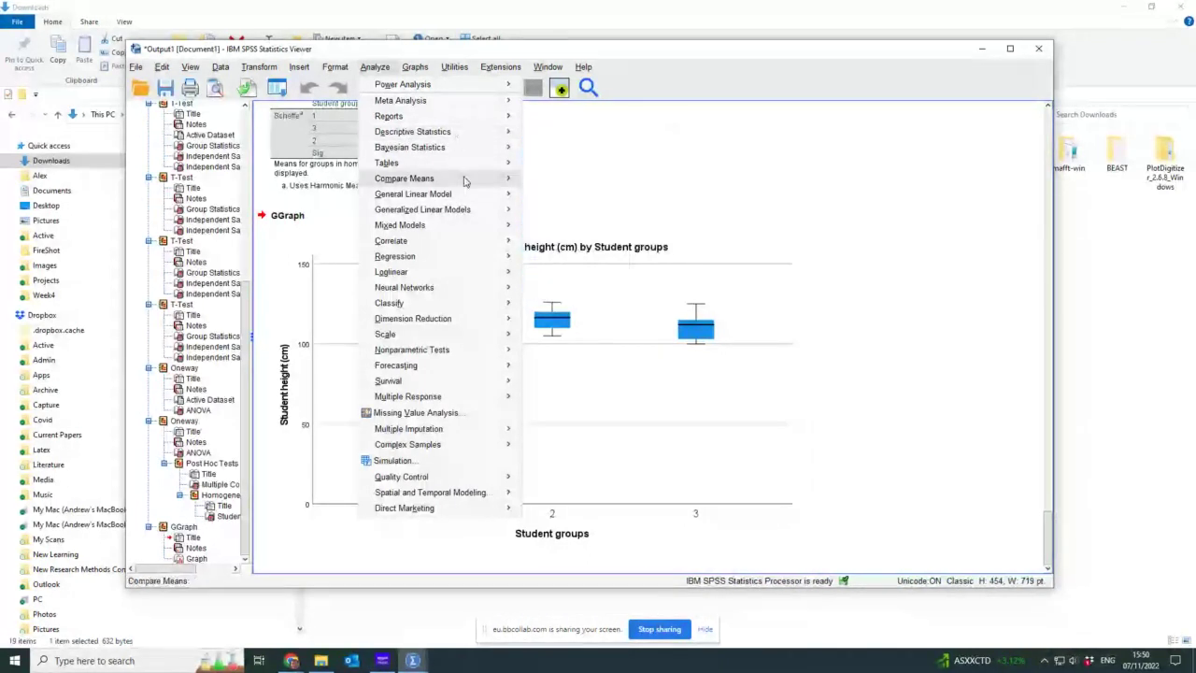
pyautogui.moveTo(458, 178)
pyautogui.click(587, 204)
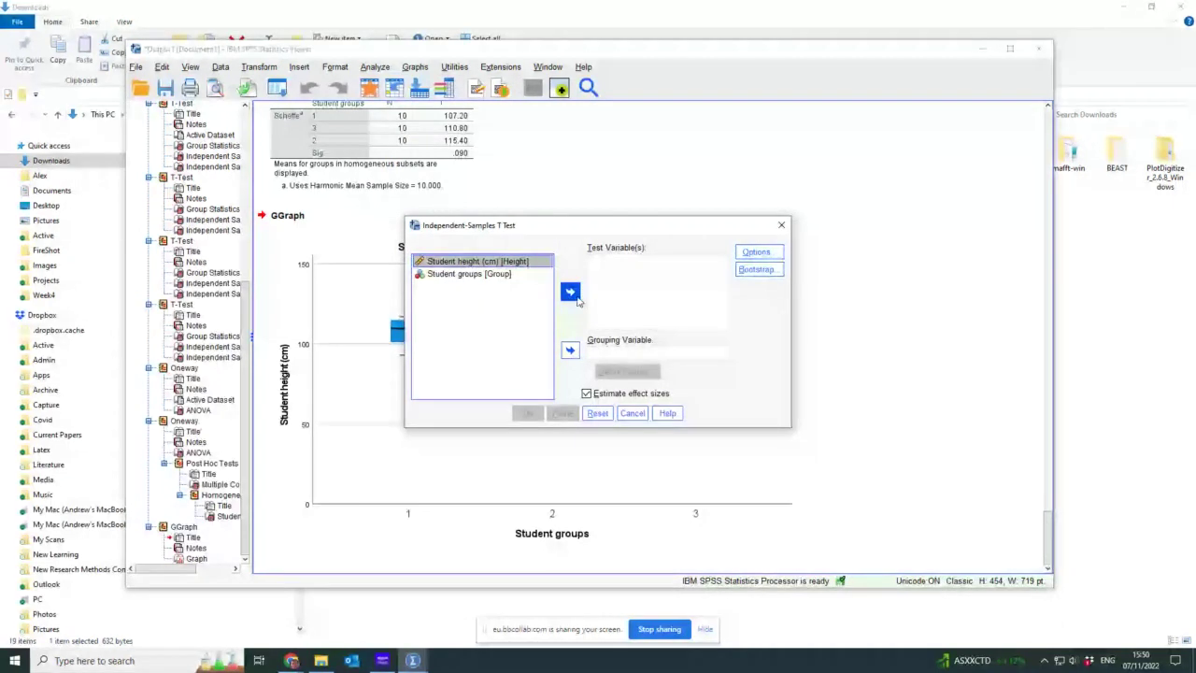
pyautogui.click(570, 292)
pyautogui.click(570, 349)
pyautogui.click(627, 370)
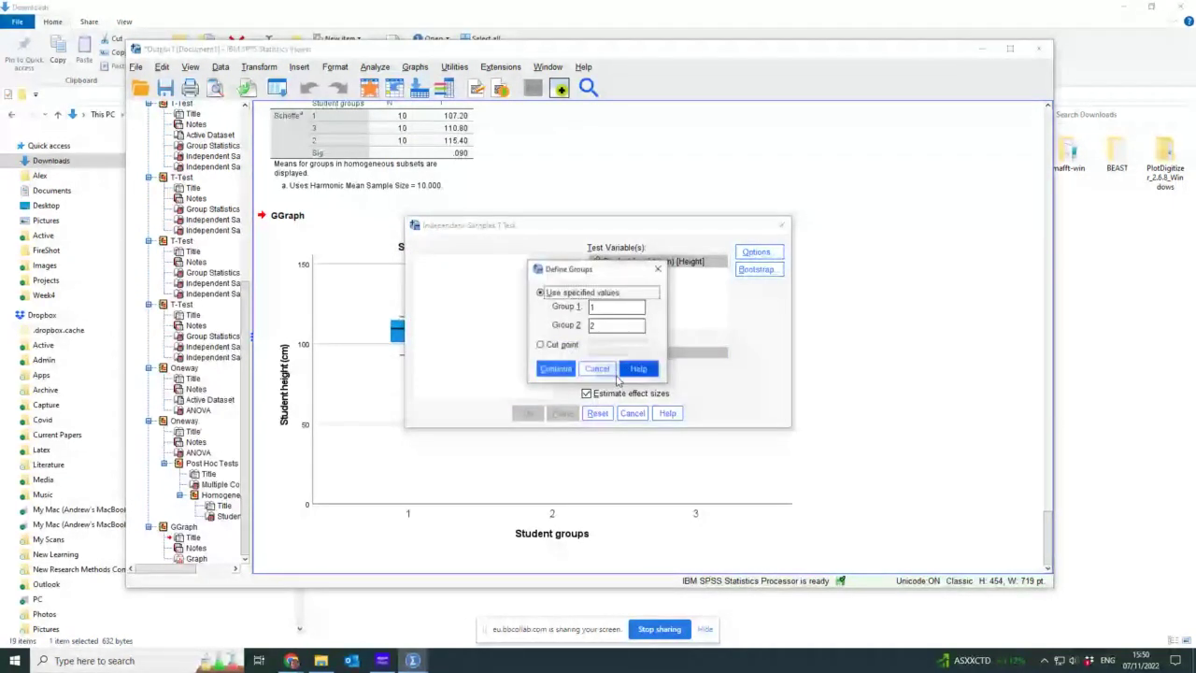
pyautogui.click(555, 370)
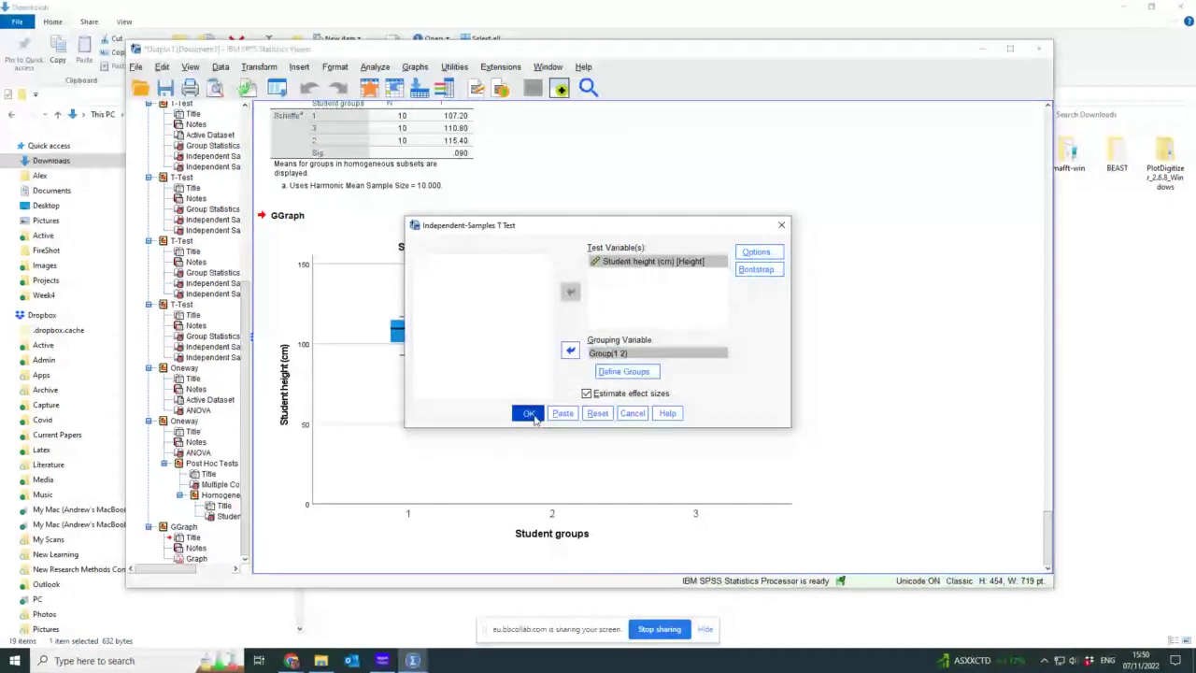
pyautogui.click(530, 413)
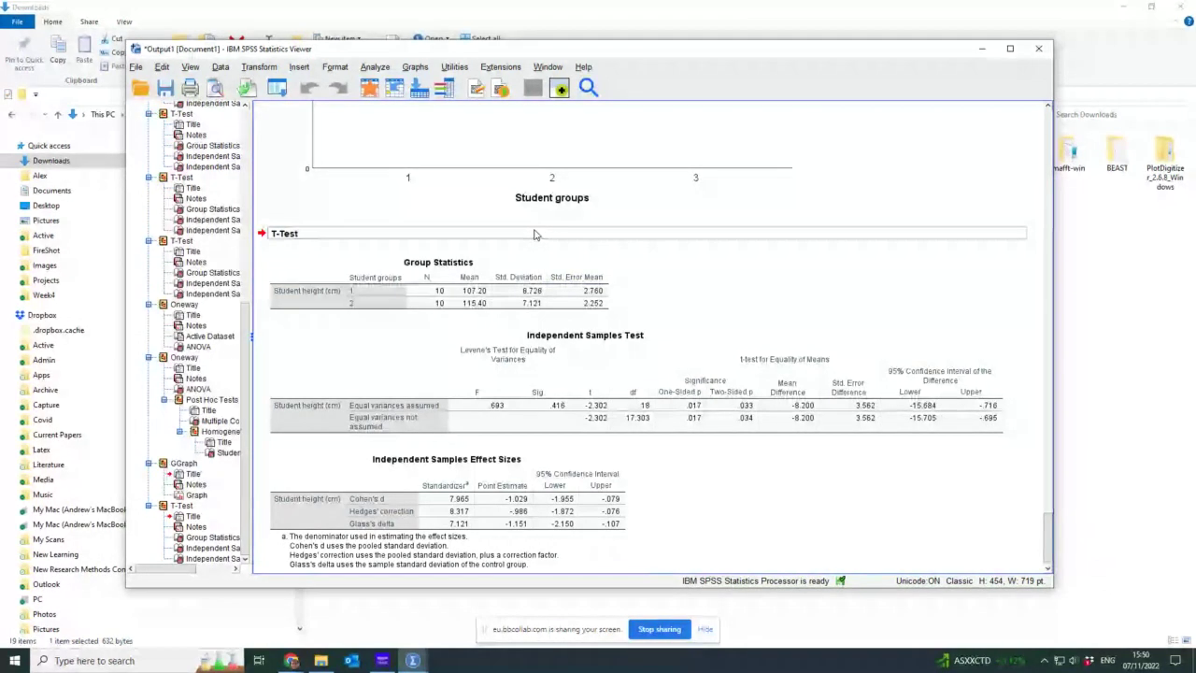
pyautogui.click(981, 52)
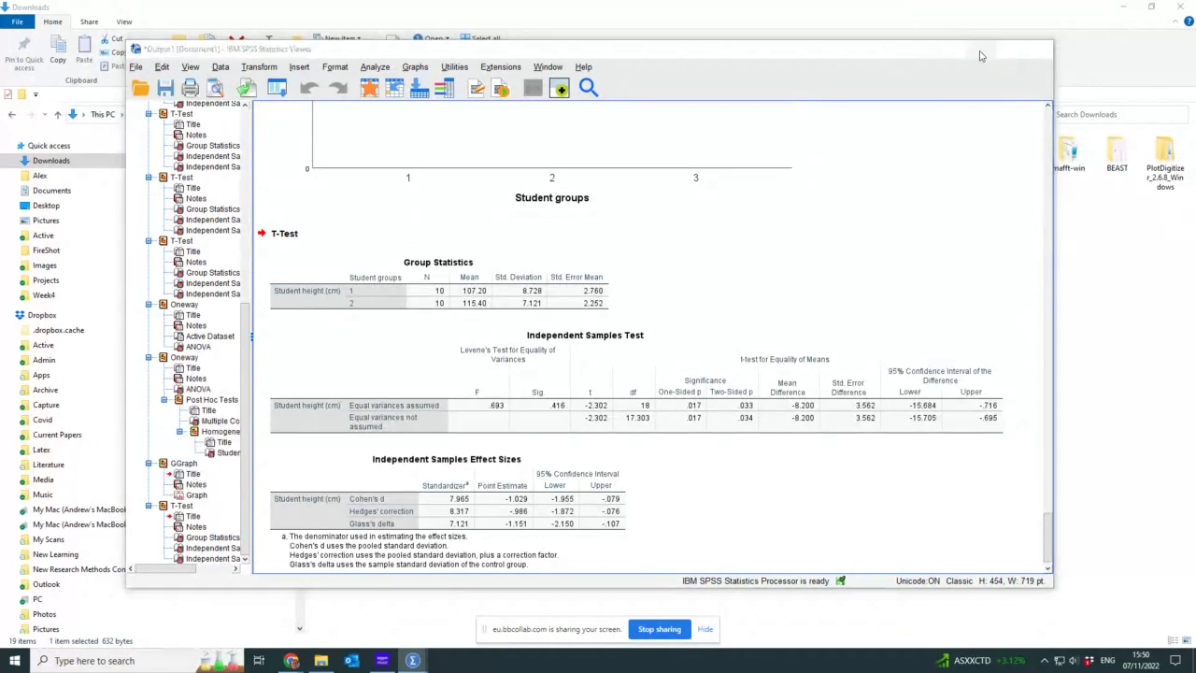
# Minimize the SPSS Data Editor to reveal the Downloads folder
pyautogui.click(921, 141)
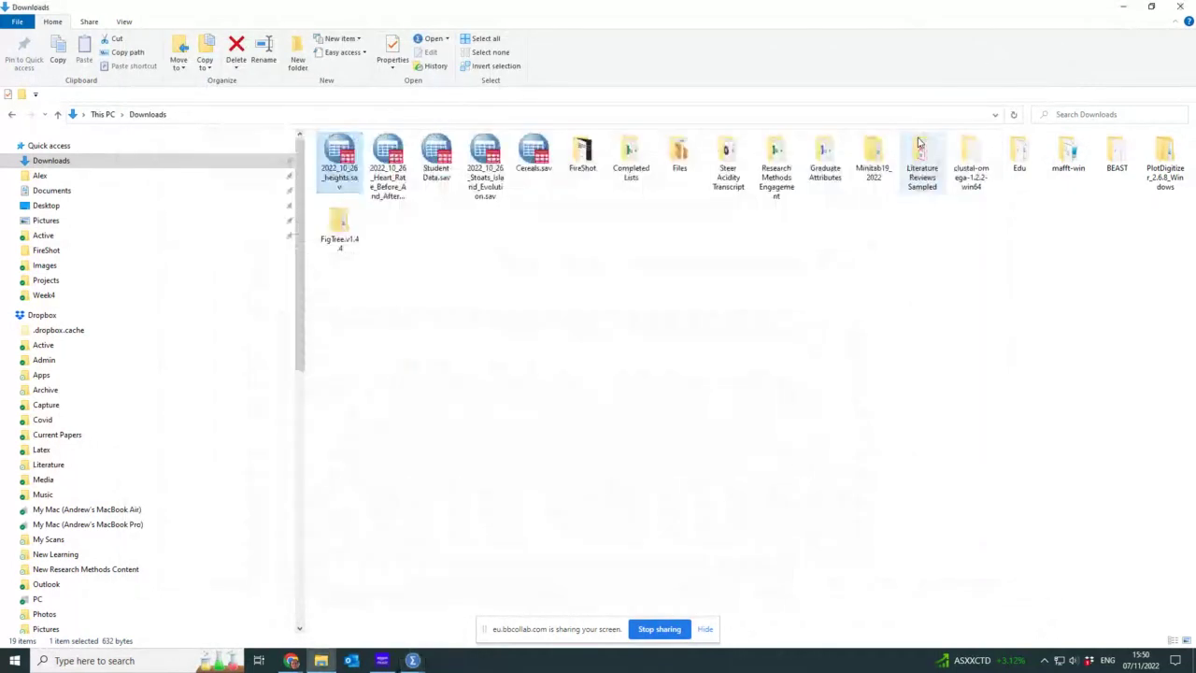